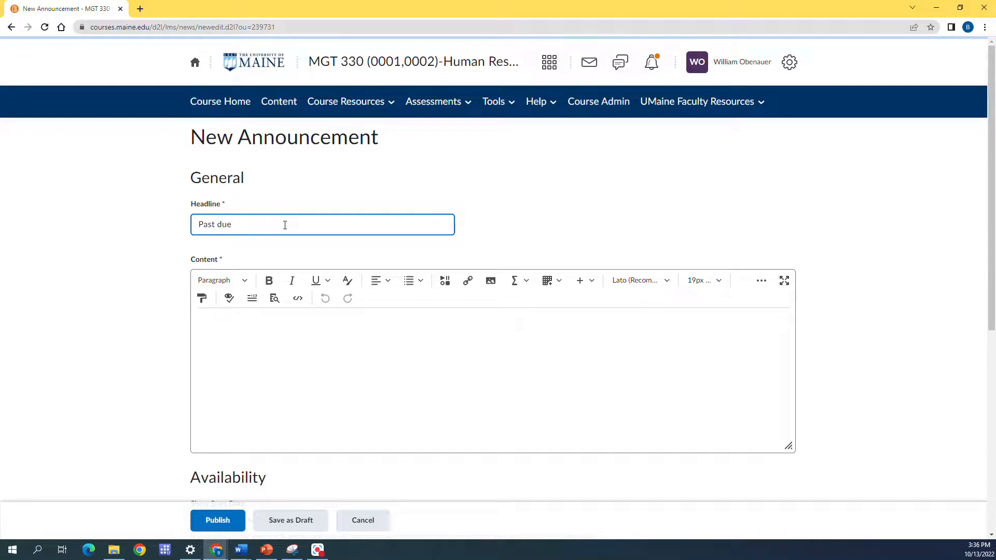
Step: Complete the headline as "Past due check-in" and paste the prepared Chapter 6 check-in reminder into the announcement's content
type("check-in")
left_click(229, 335)
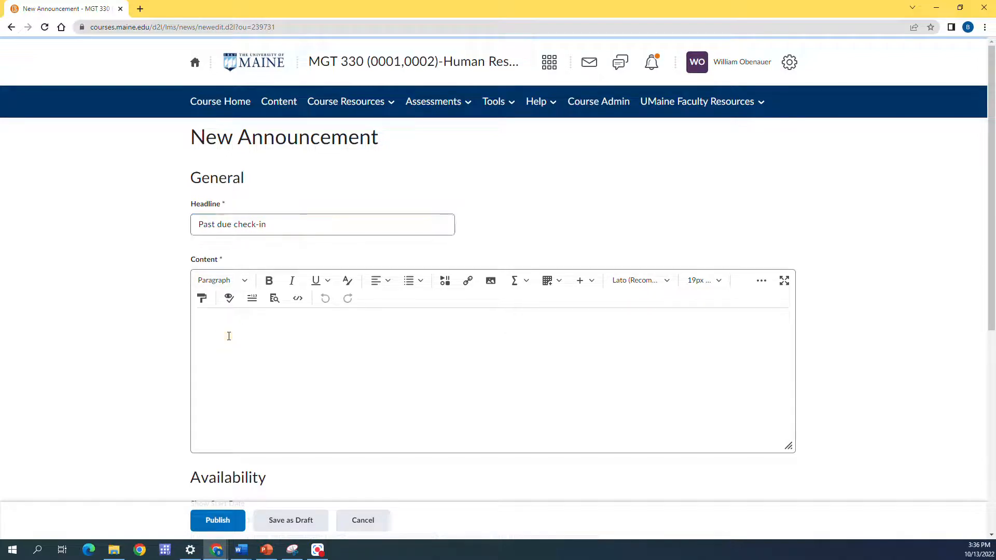
type("Hi everyone, If you are seeing this notification, this is a gentle reminder that your Chapter 6 check-in is past due. This can be submitted up until 5 PM tomorrow (10/14). Reach out if you have any questions! --Billy")
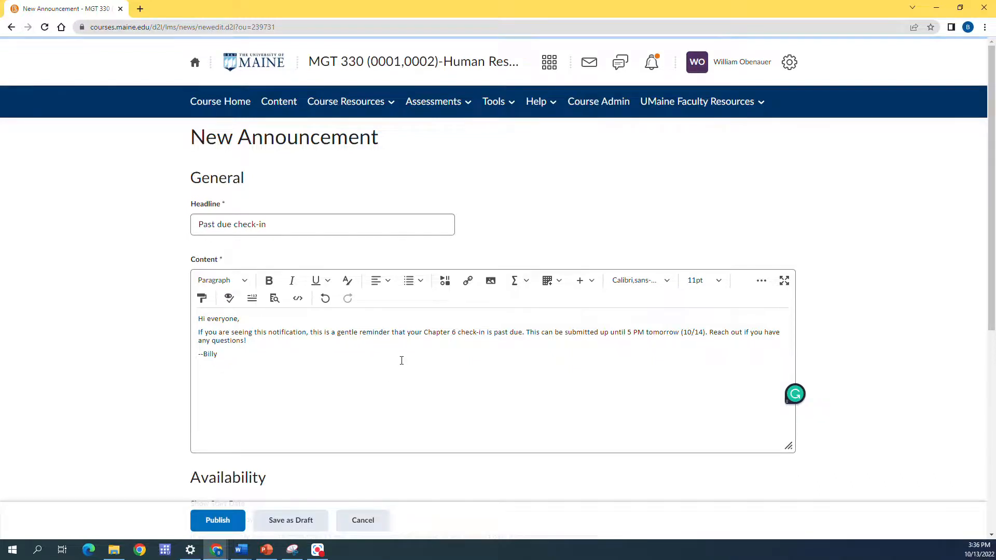
Step: Set the announcement's start time to 4:30 PM, keeping the start date 10/13/2022
scroll(401, 363, "down", 3)
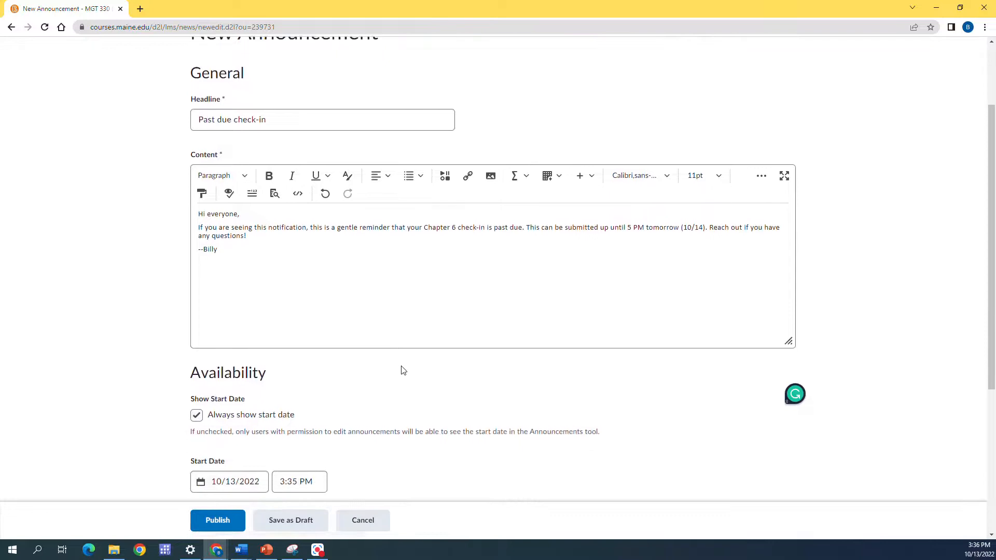
scroll(402, 369, "down", 2)
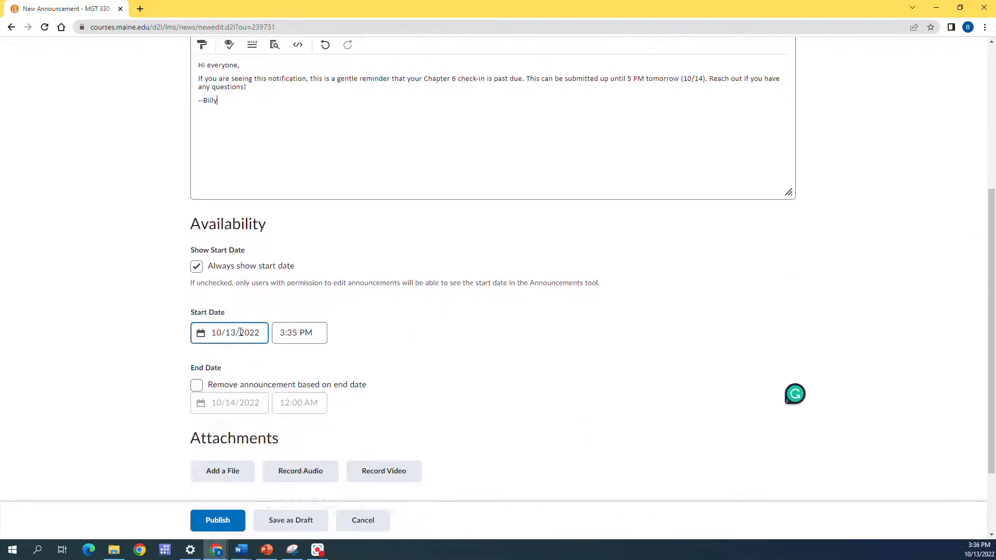
left_click(287, 330)
left_click(288, 330)
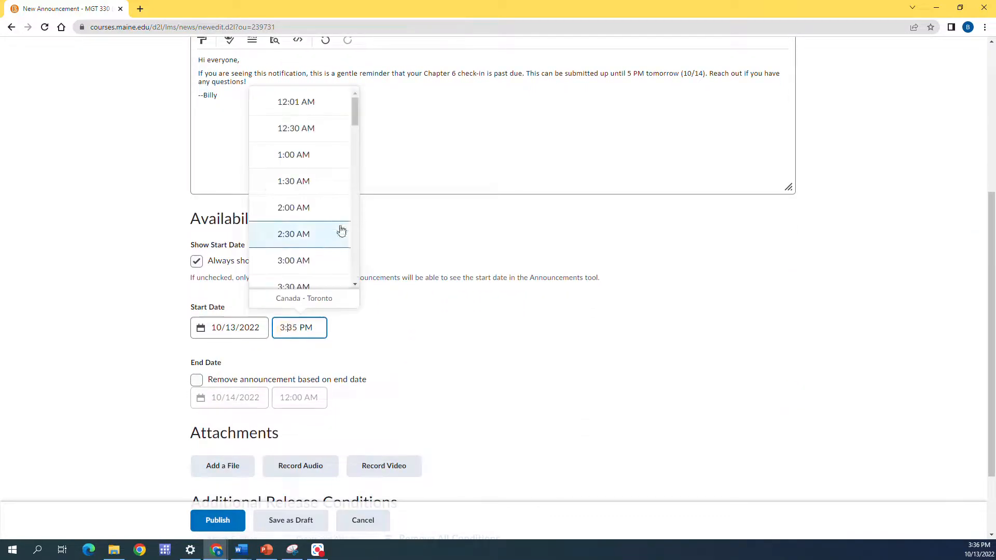
left_click_drag(355, 110, 340, 220)
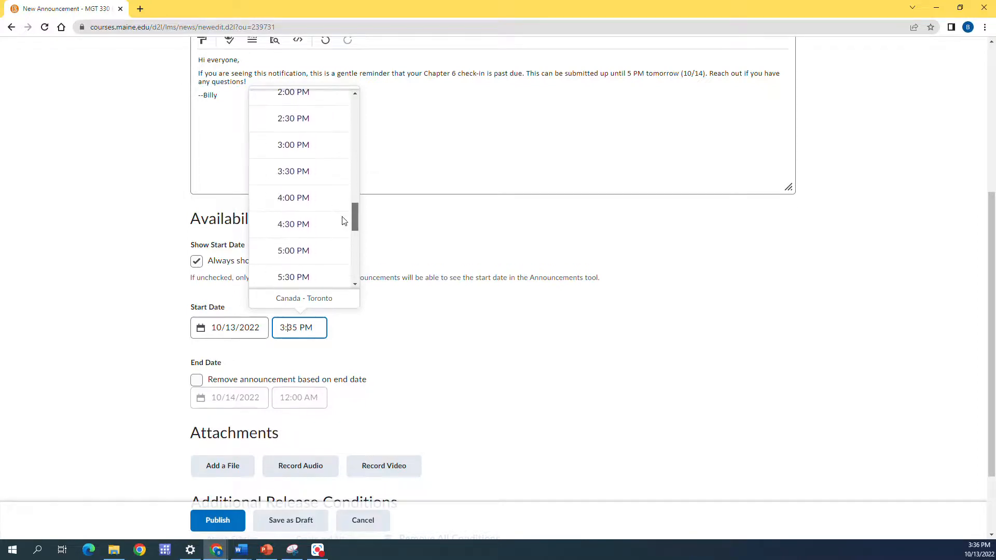
left_click(326, 232)
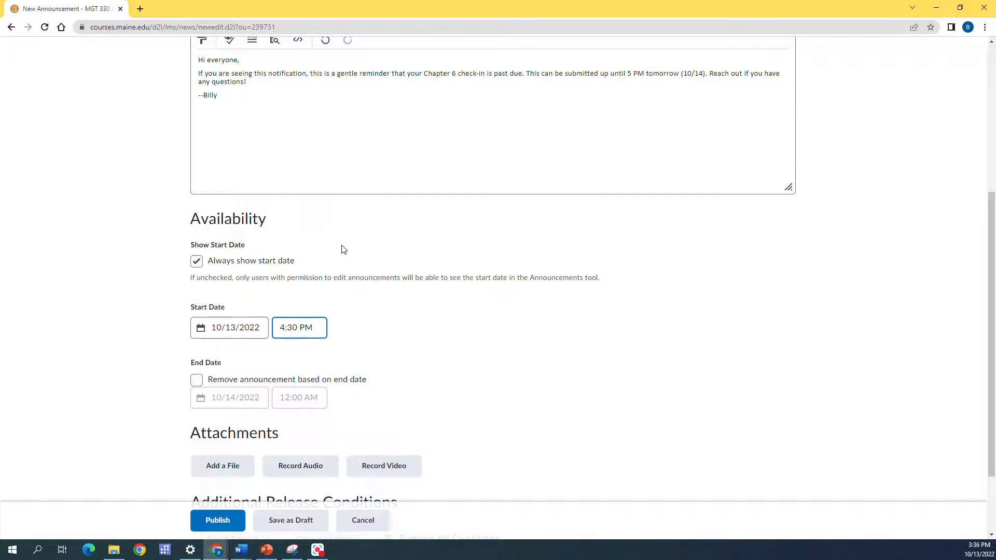
Step: Enable removal of the announcement based on end date and set the end time to 5:00 PM on 10/14/2022
left_click(197, 380)
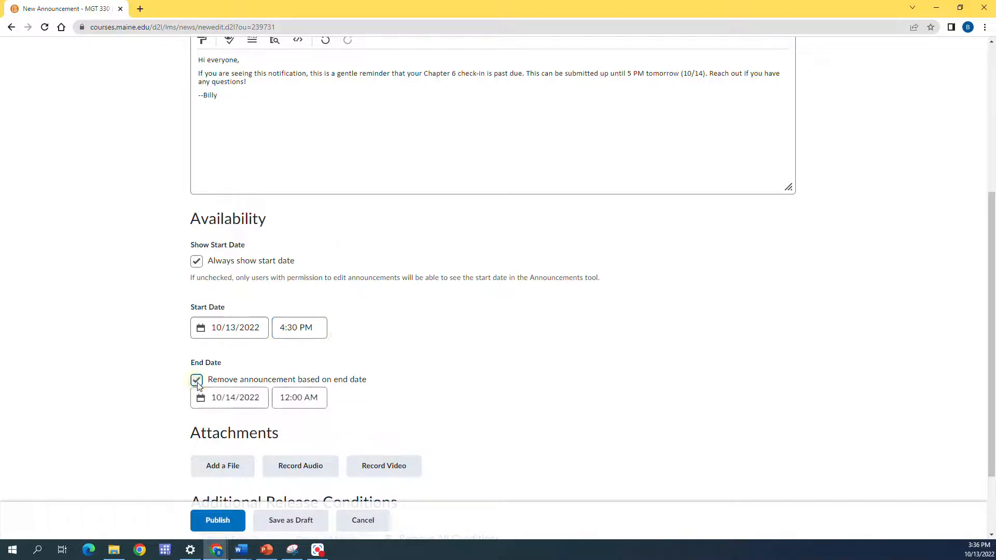
left_click(293, 400)
left_click(293, 399)
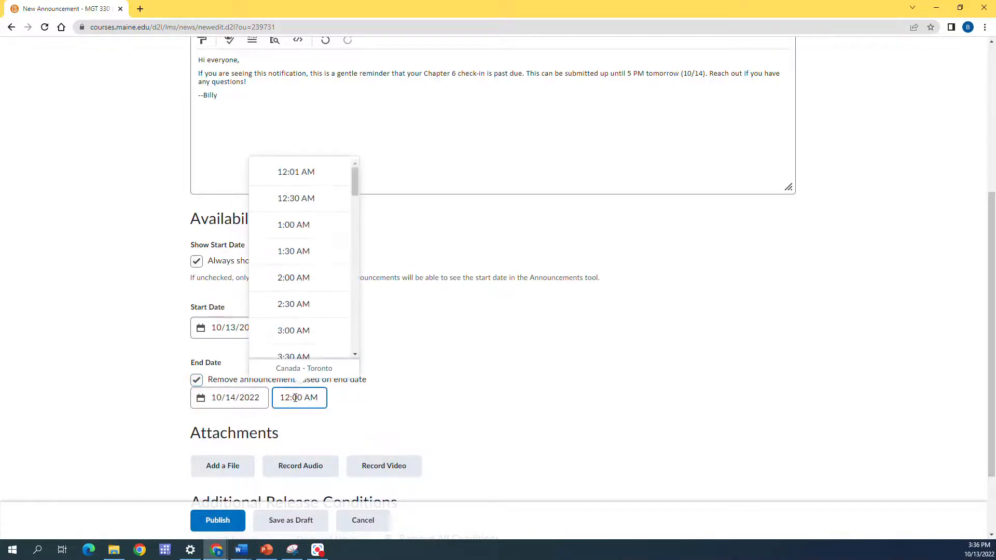
left_click_drag(354, 176, 355, 286)
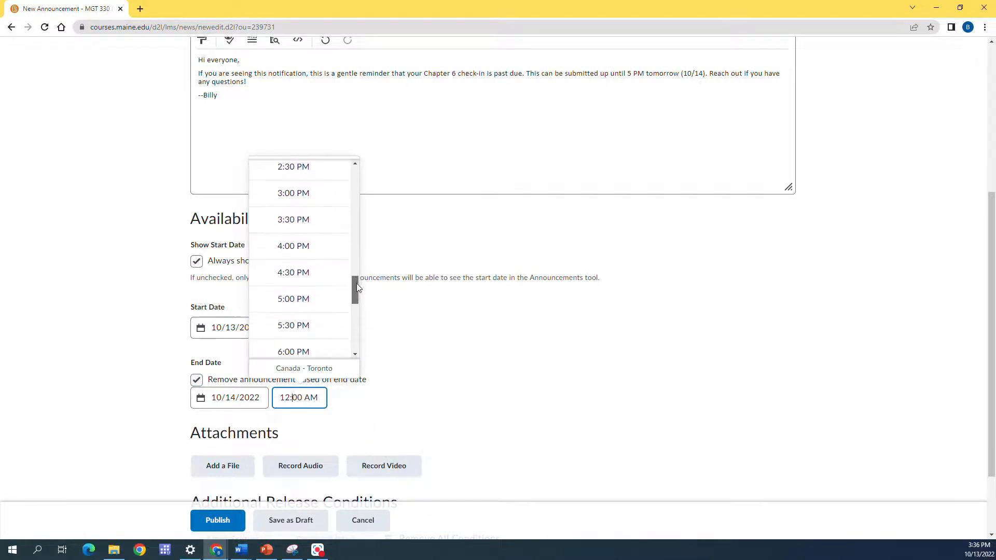
left_click(304, 309)
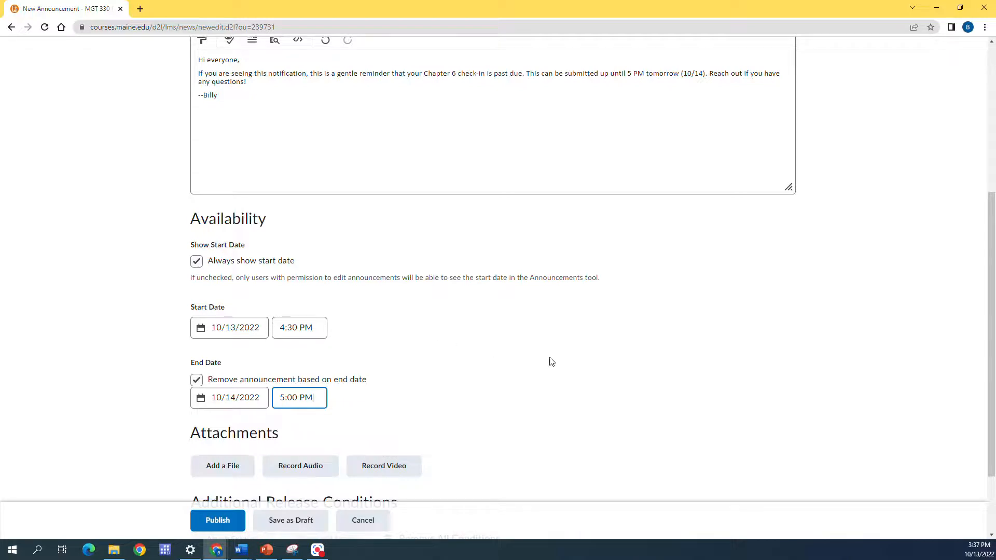
Step: Create and attach a release condition of type "No completed quiz attempt" for the quiz CH06 Check-In
scroll(482, 367, "down", 2)
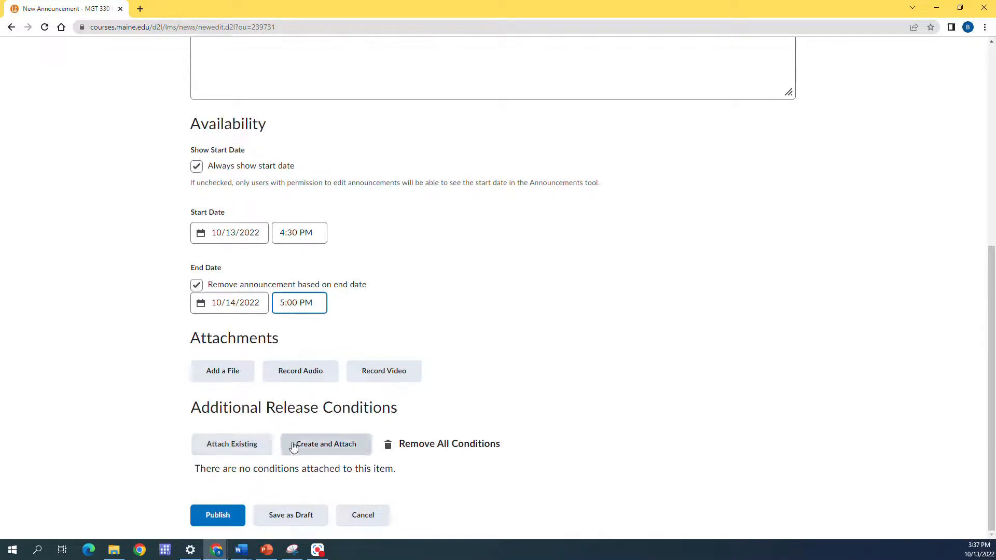
left_click(321, 447)
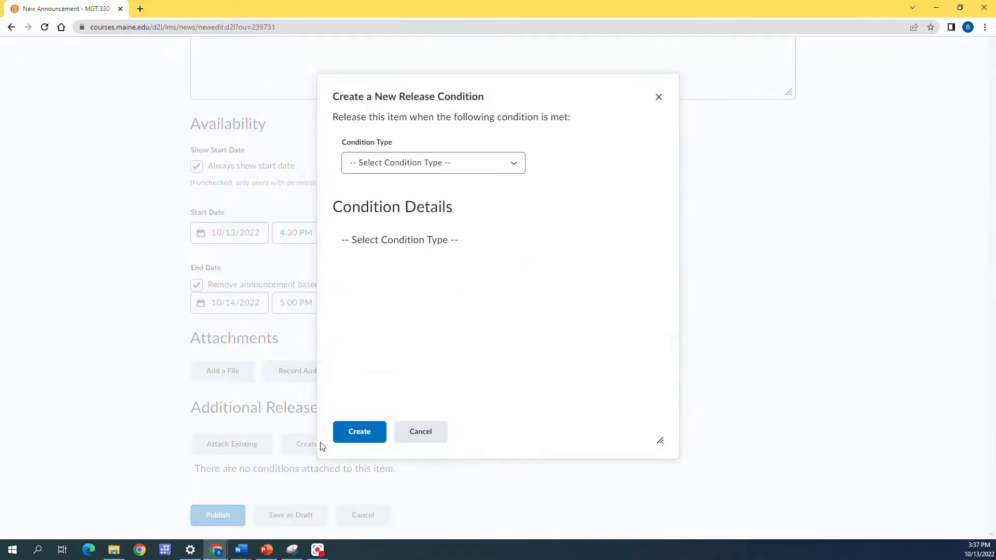
left_click(489, 169)
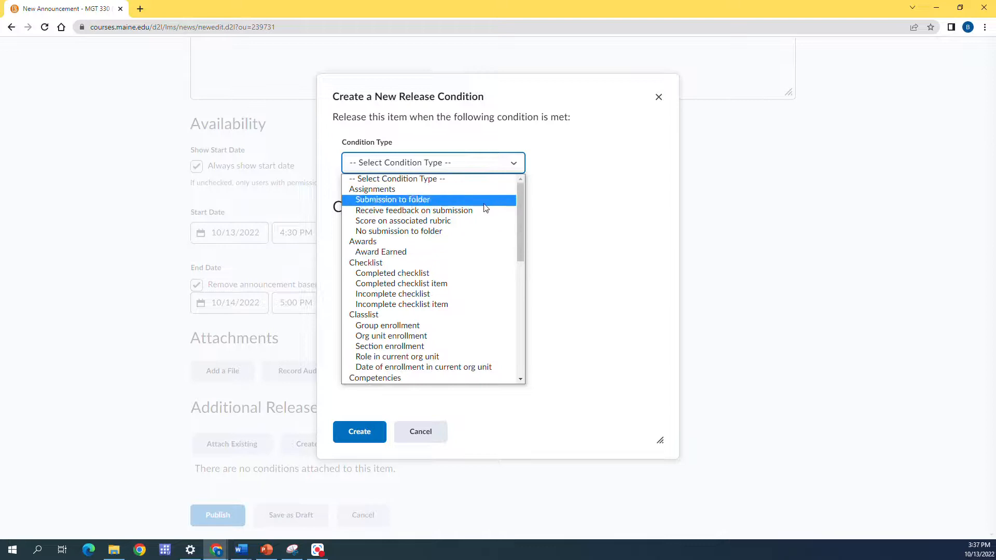
scroll(482, 218, "down", 4)
scroll(480, 229, "down", 3)
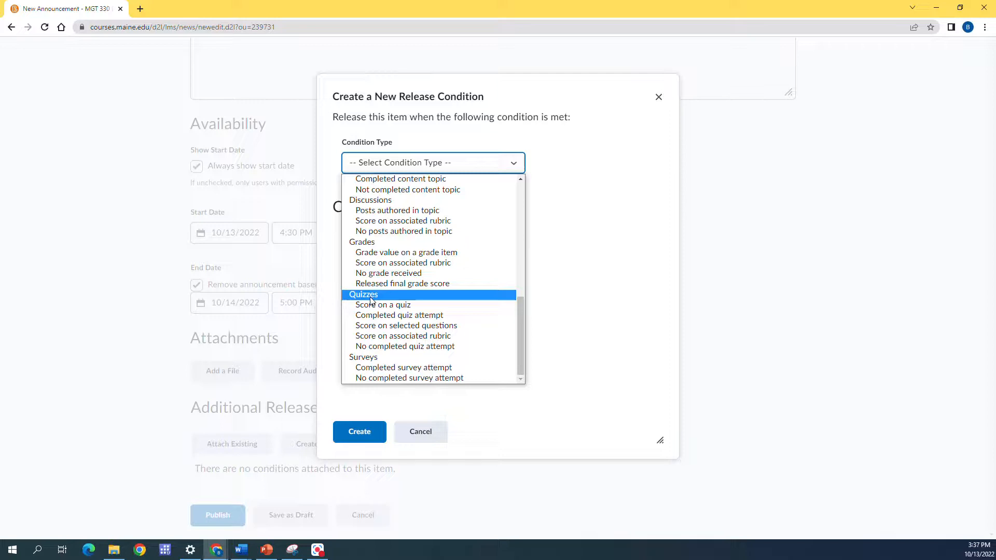
left_click(388, 346)
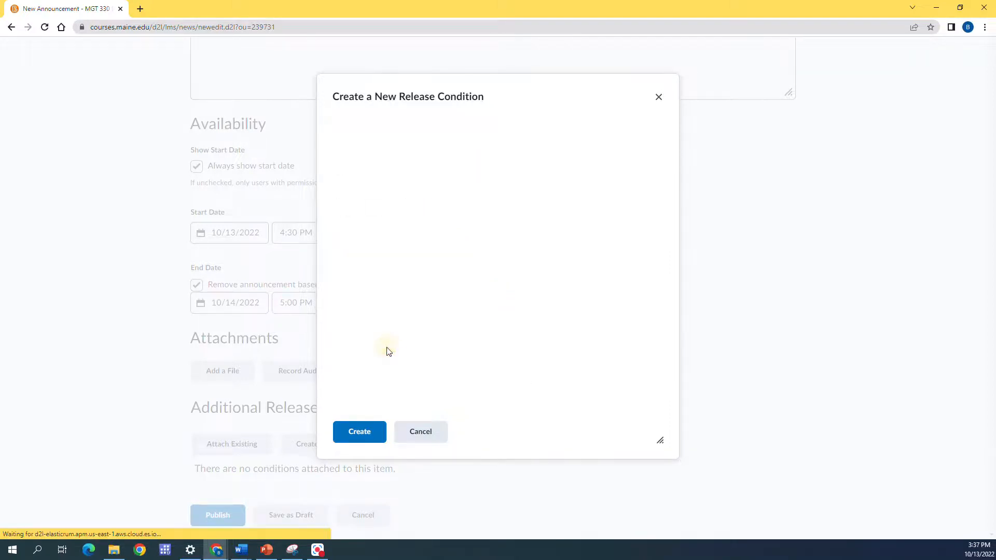
left_click(441, 264)
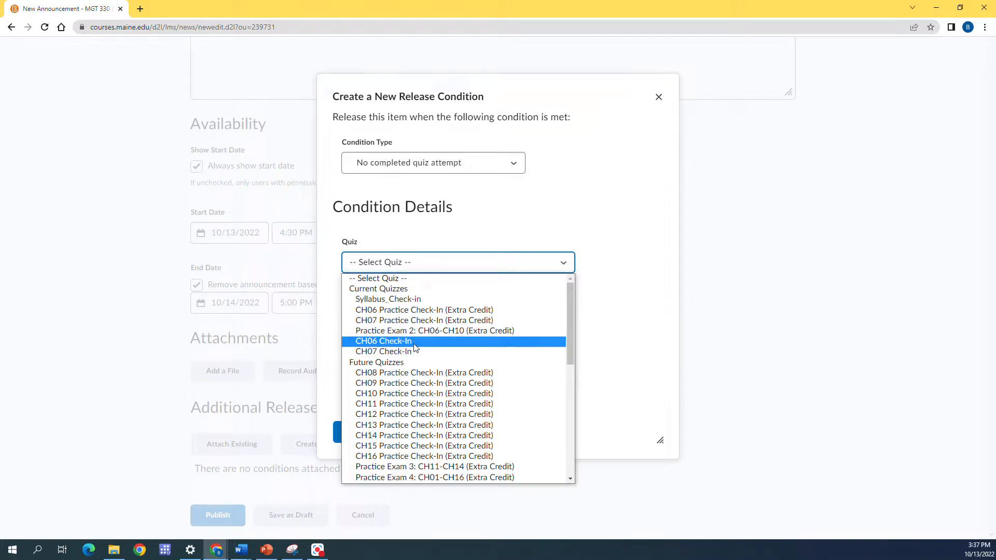
left_click(384, 341)
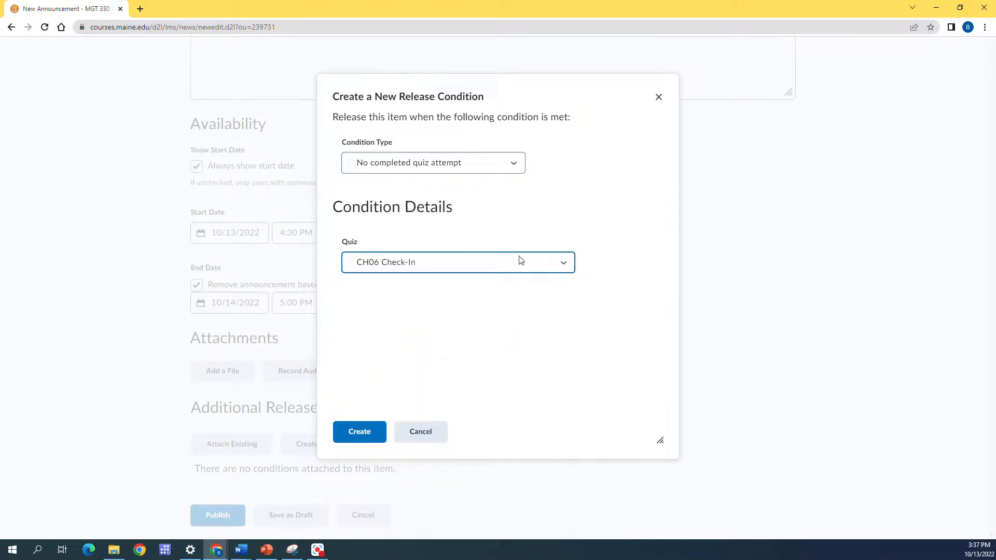
left_click(360, 432)
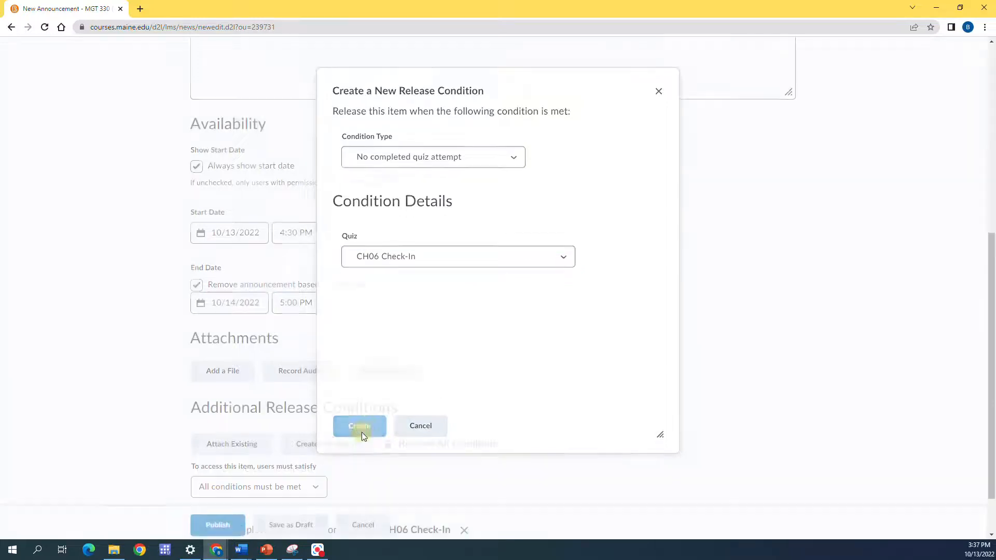
Step: Publish the "Past due check-in" announcement with its schedule and release condition
scroll(530, 413, "down", 2)
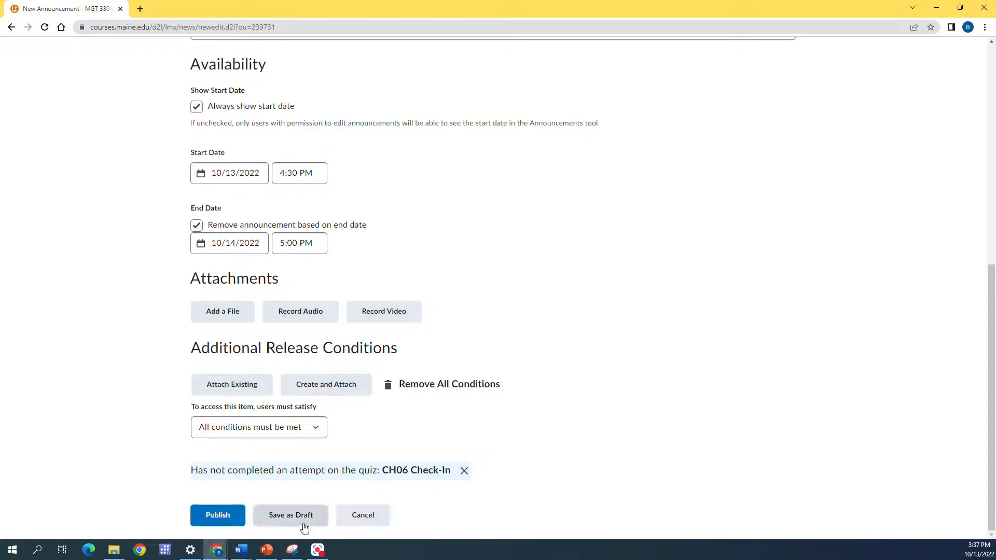
left_click(218, 519)
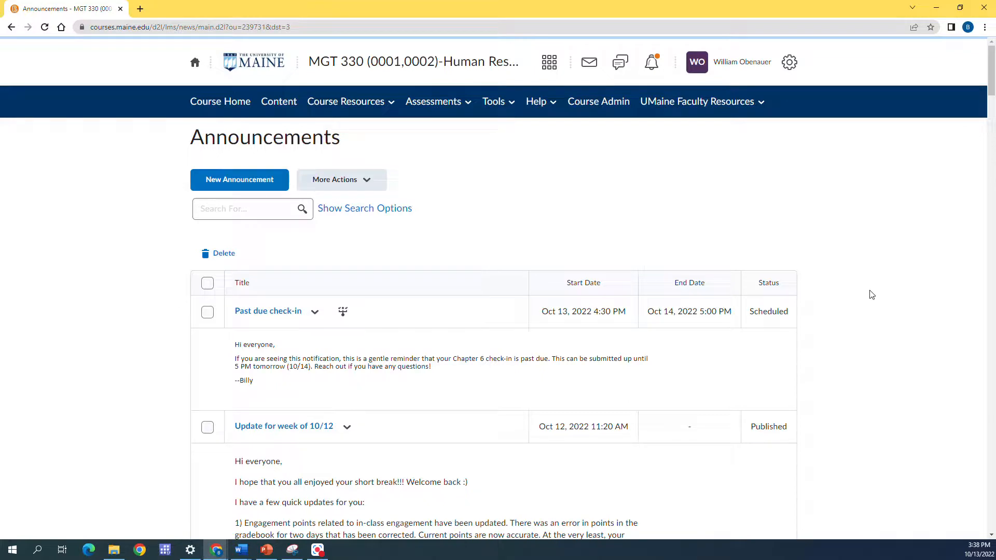
scroll(400, 226, "down", 1)
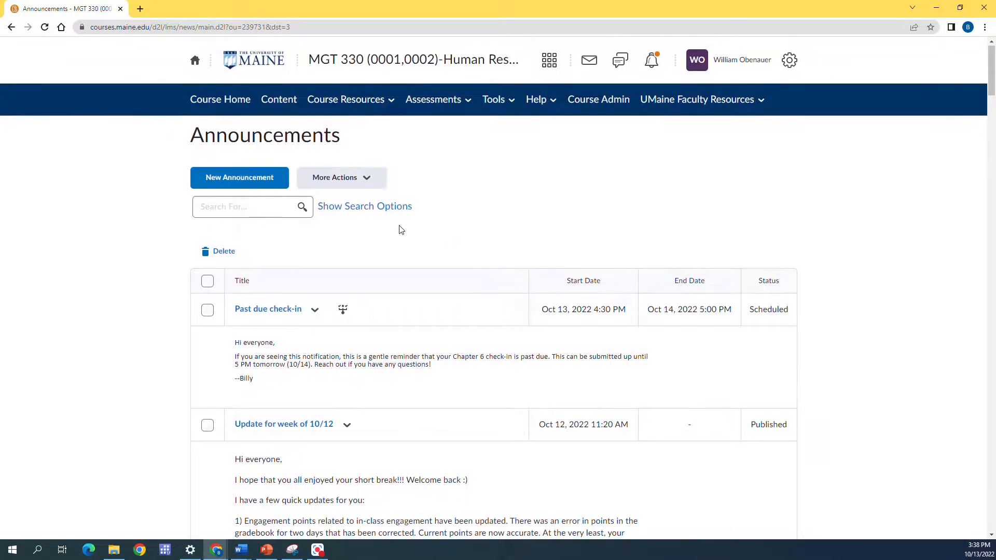
Step: Start another new announcement and enter the headline "Class Attendance"
left_click(295, 195)
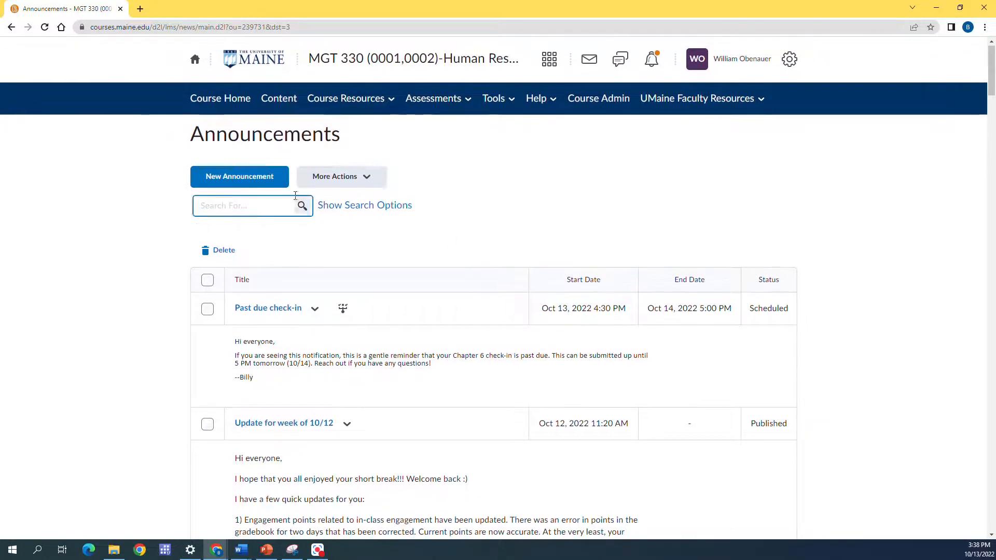
left_click(243, 181)
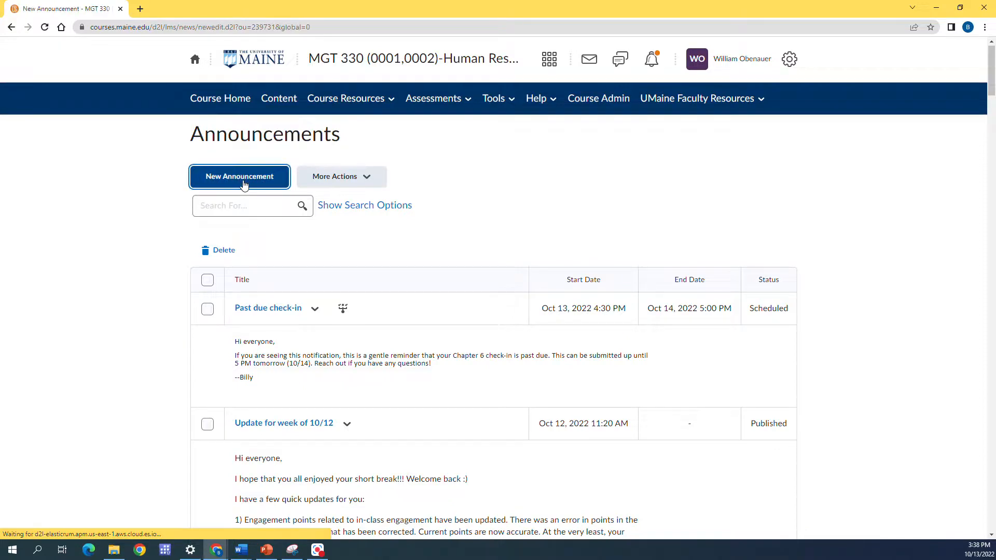
left_click(251, 222)
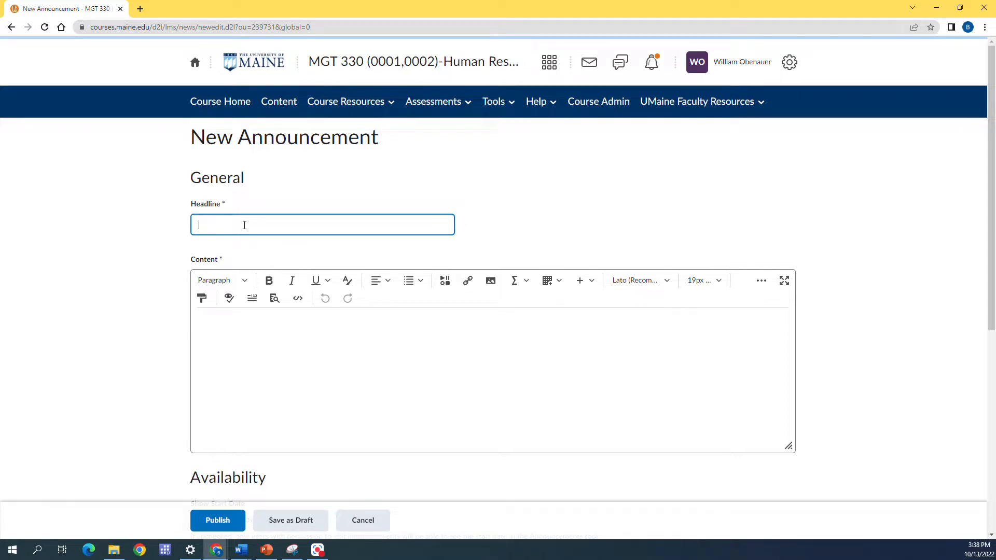
type("Class Attendance")
Step: Switch to Word for the prepared class absence message and paste it into the Class Attendance announcement's content
key("alt+Tab")
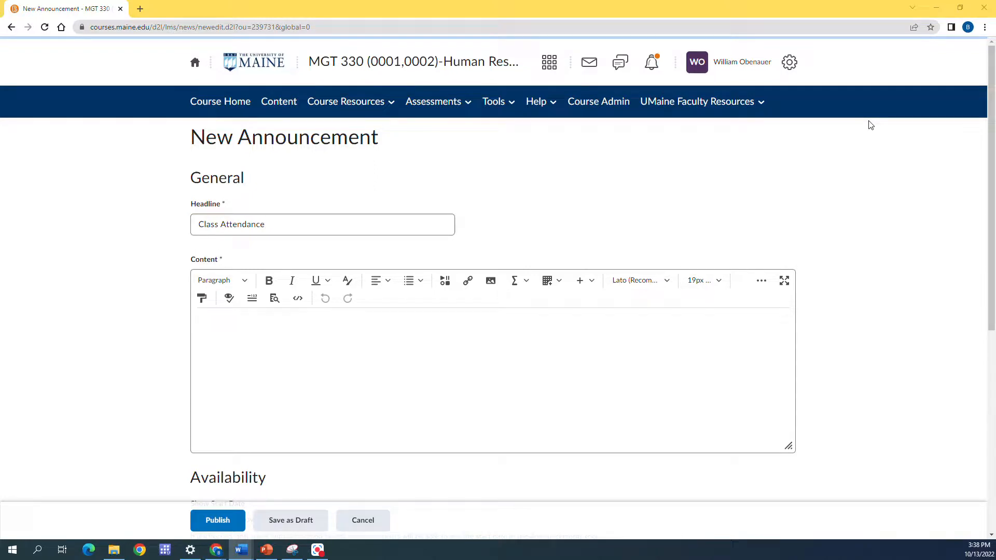
left_click(480, 400)
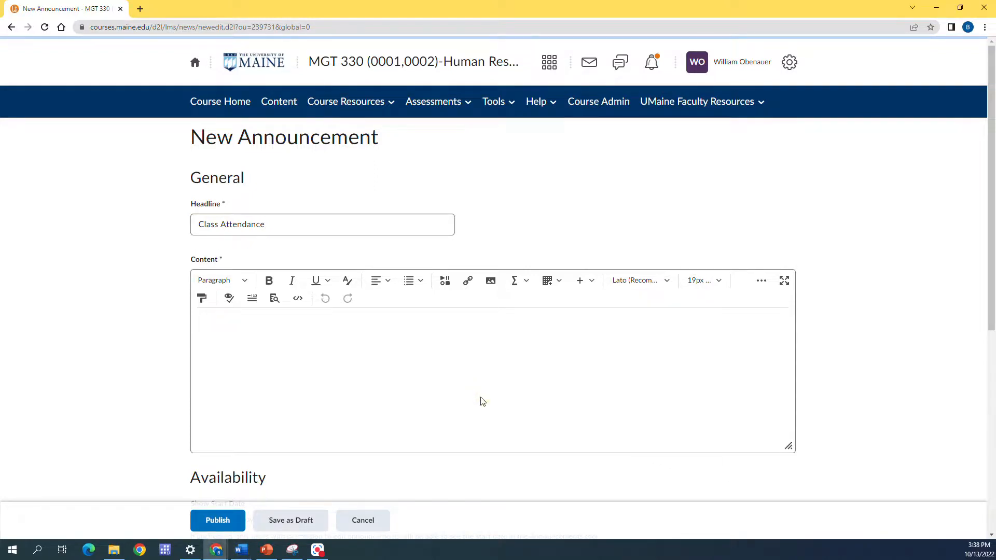
type("Hi everyone, If you are seeing this notification, you have probably already received notification that your engagement points score is below the target. You are receiving this additional notification because you have been recorded as absent for all classes up to this point. Please reach out and let me know what’s going on. I’m here to help…we’re a team, but I can’t help you if you don’t talk to me 😊 --Billy")
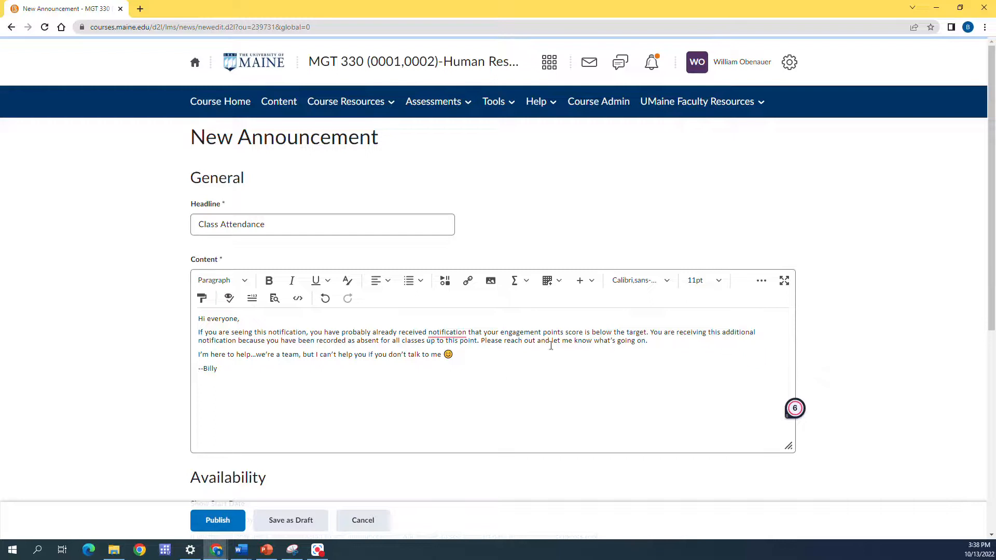
Step: Set the Class Attendance announcement's start date to 10/14/2022 and its start time to 2:00 PM
scroll(310, 378, "down", 3)
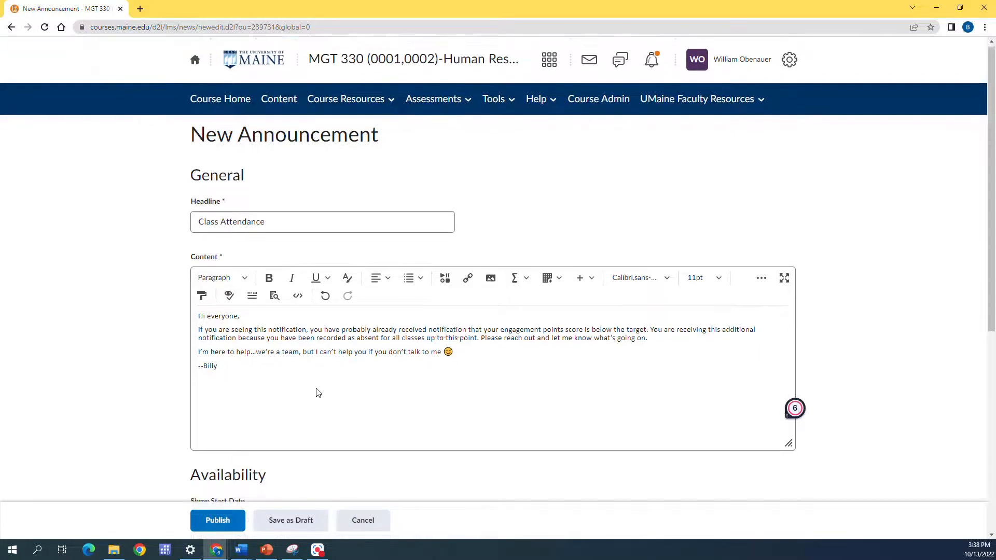
scroll(322, 381, "down", 2)
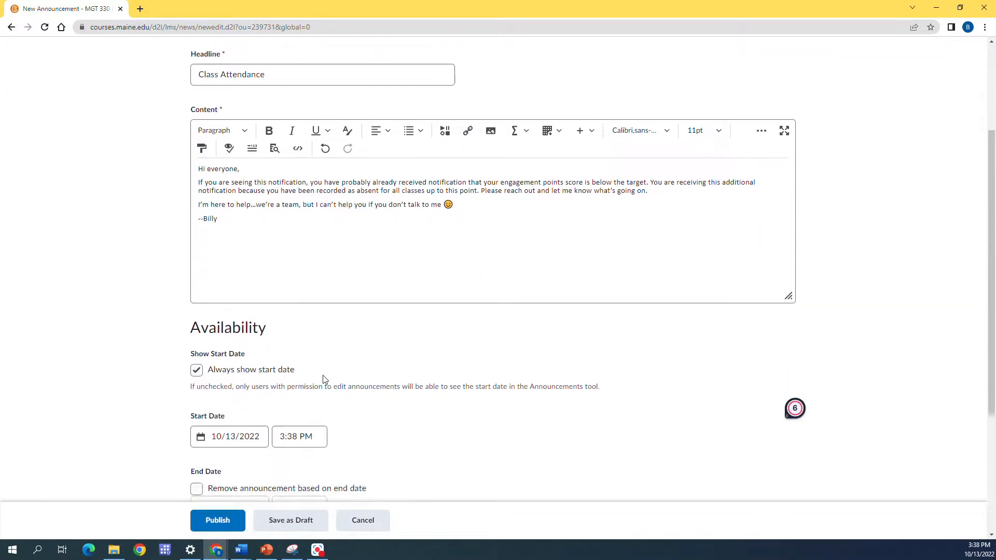
left_click(242, 388)
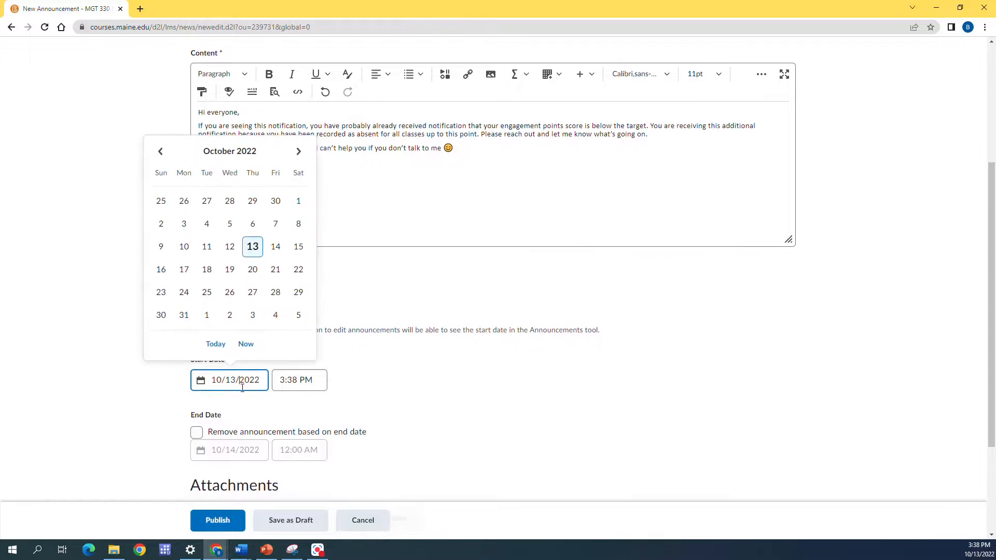
left_click(279, 246)
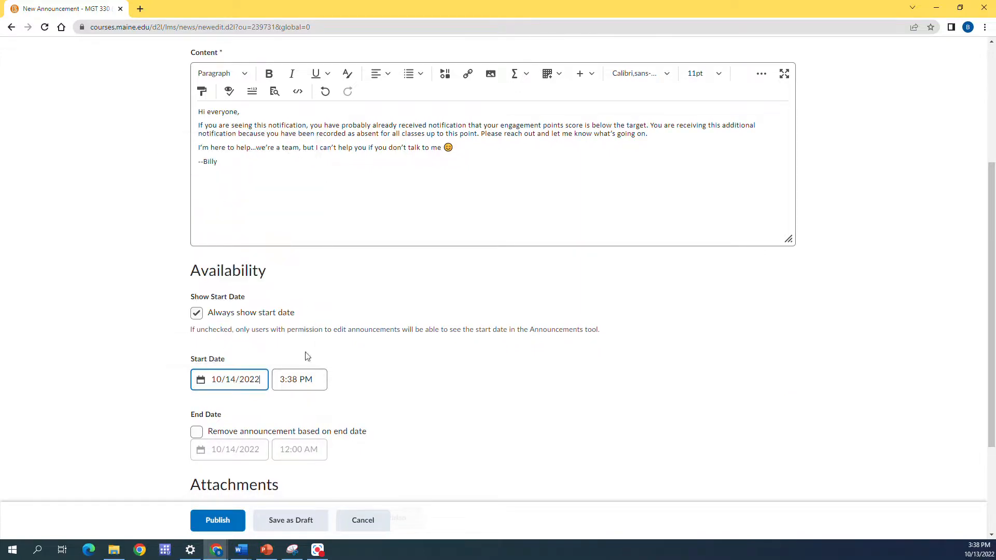
left_click(290, 379)
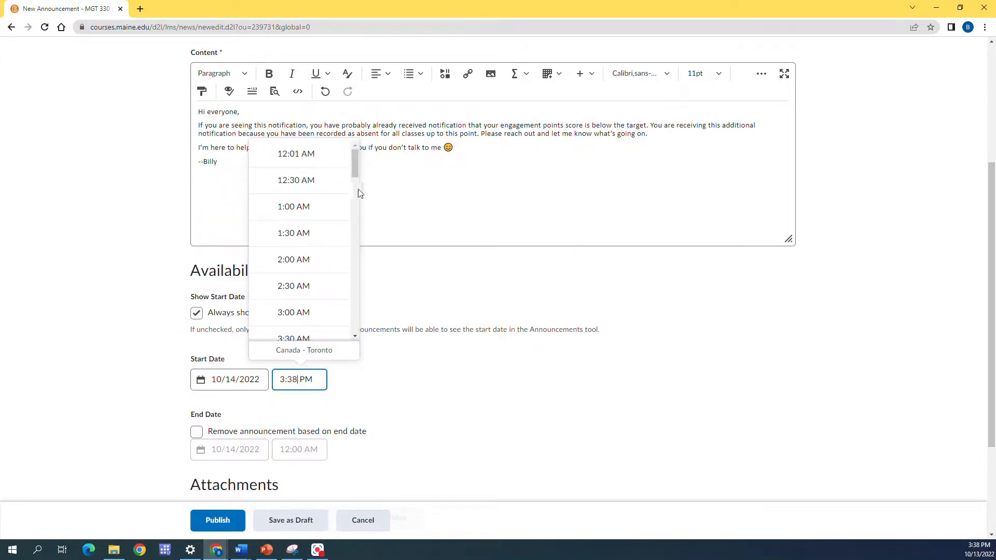
left_click_drag(351, 157, 352, 251)
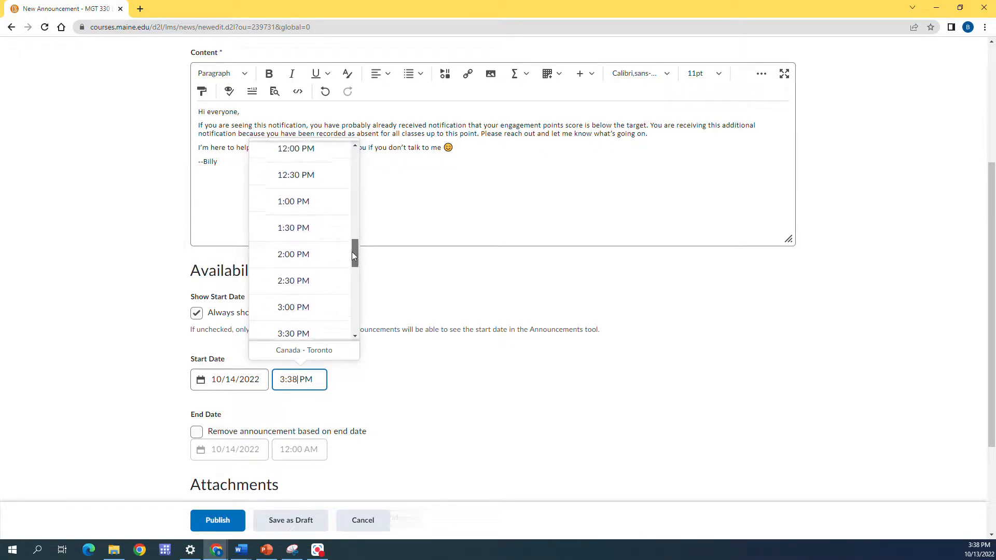
left_click(307, 255)
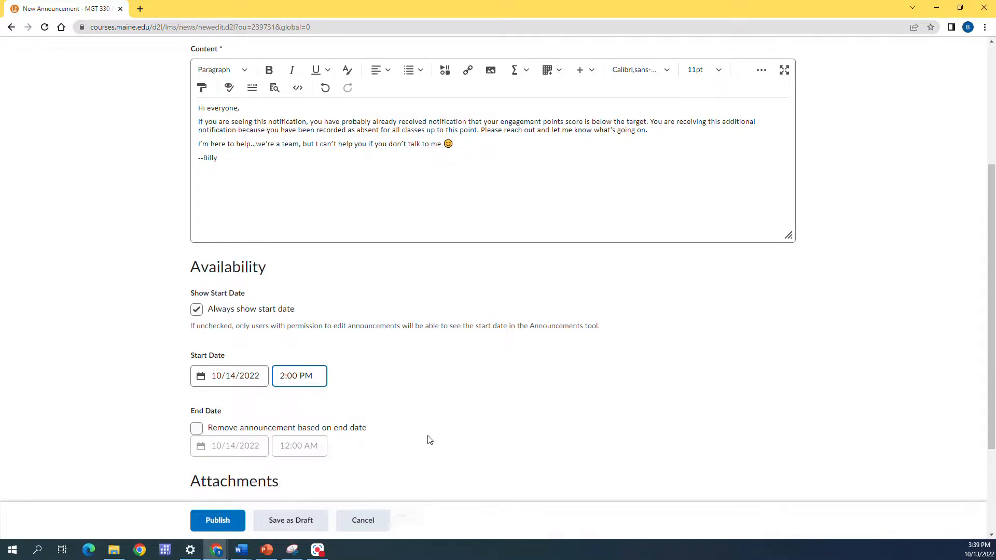
Step: Start a new release condition for the Class Attendance announcement with the condition type "Grade value on a grade item"
scroll(430, 438, "down", 1)
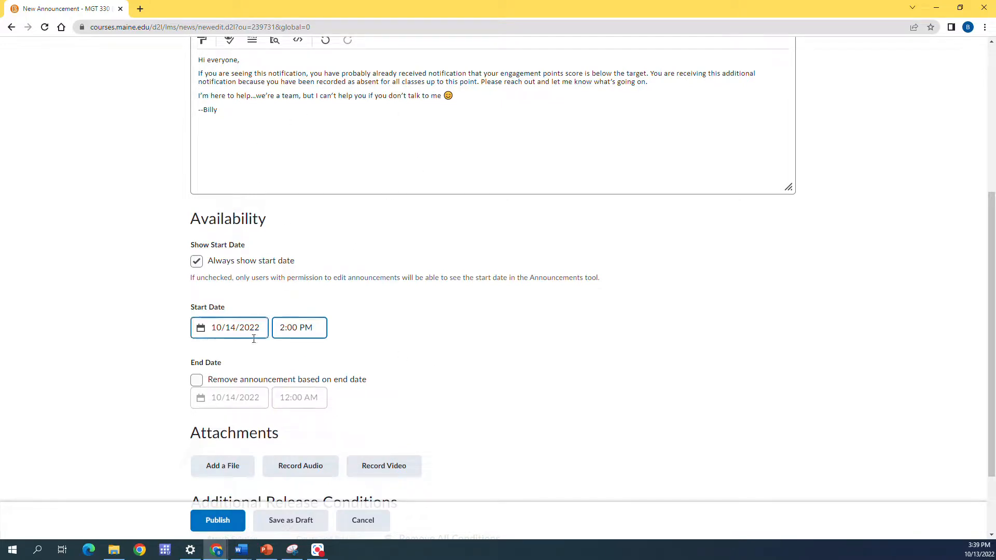
scroll(459, 354, "down", 2)
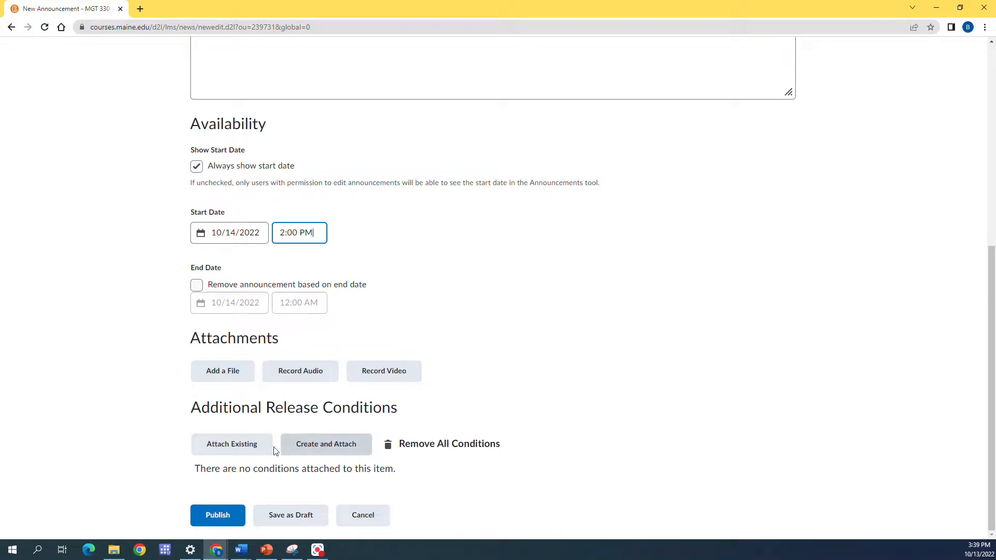
left_click(311, 447)
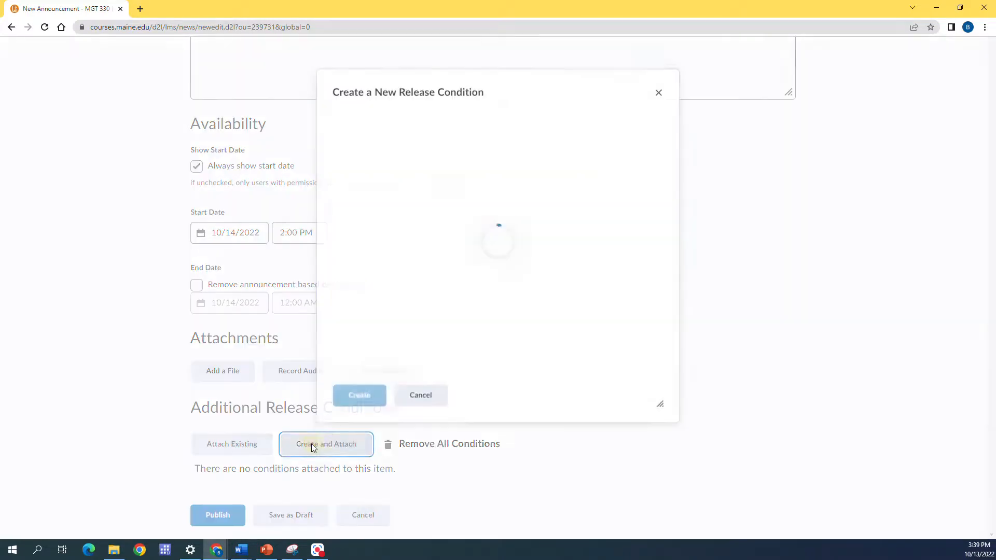
left_click(449, 170)
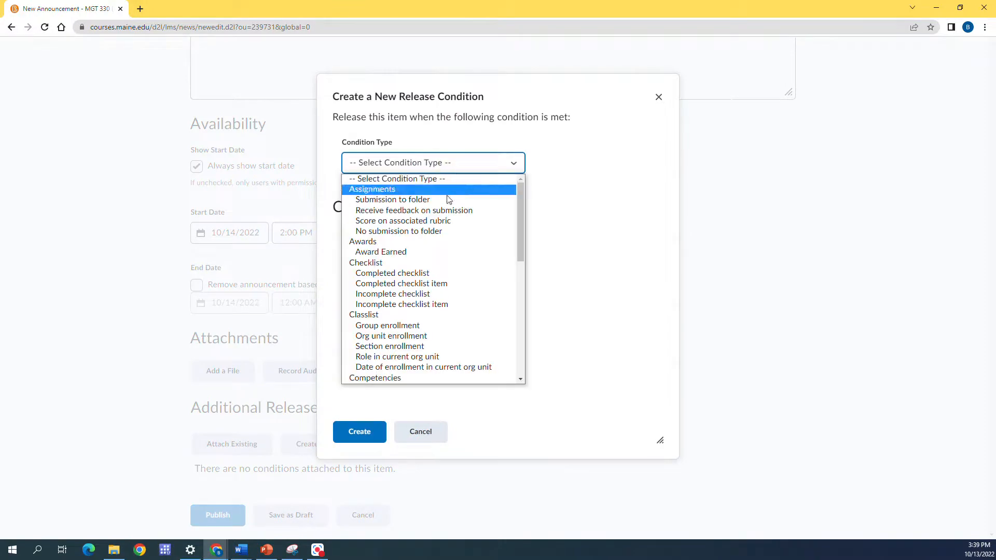
scroll(444, 223, "down", 5)
scroll(444, 223, "down", 3)
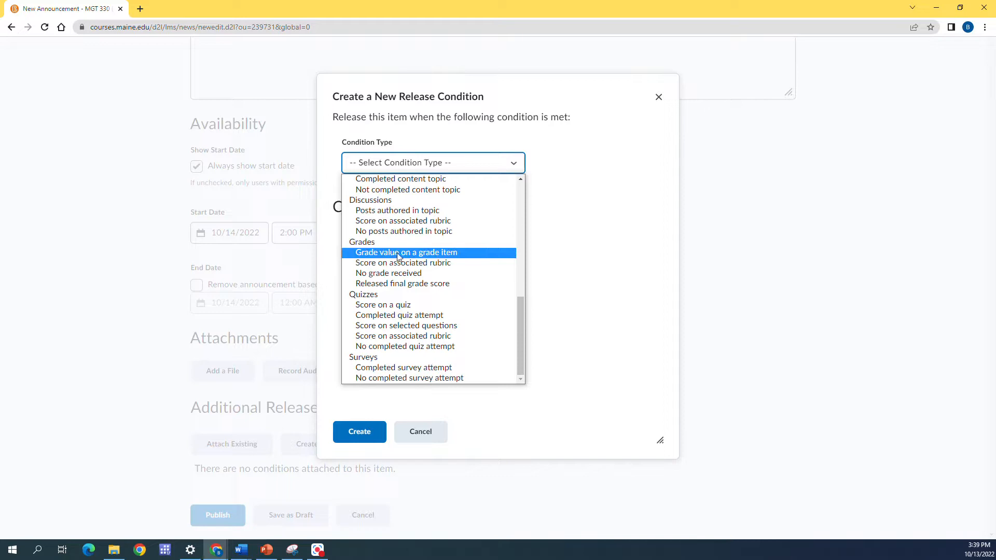
left_click(410, 254)
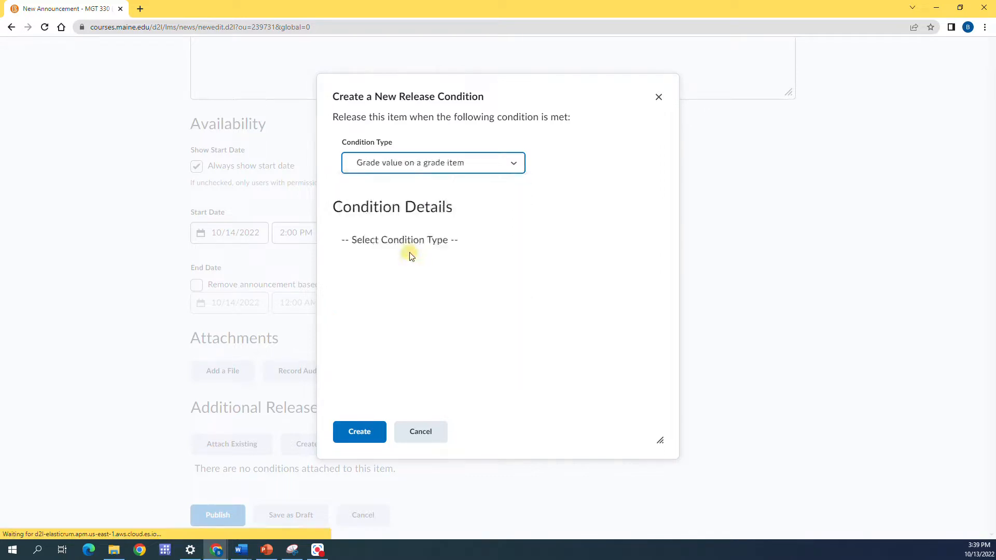
Step: Set the condition to grade item Class Engagement 20220913 with criteria <= and a grade of 0 %, and create it
left_click(418, 264)
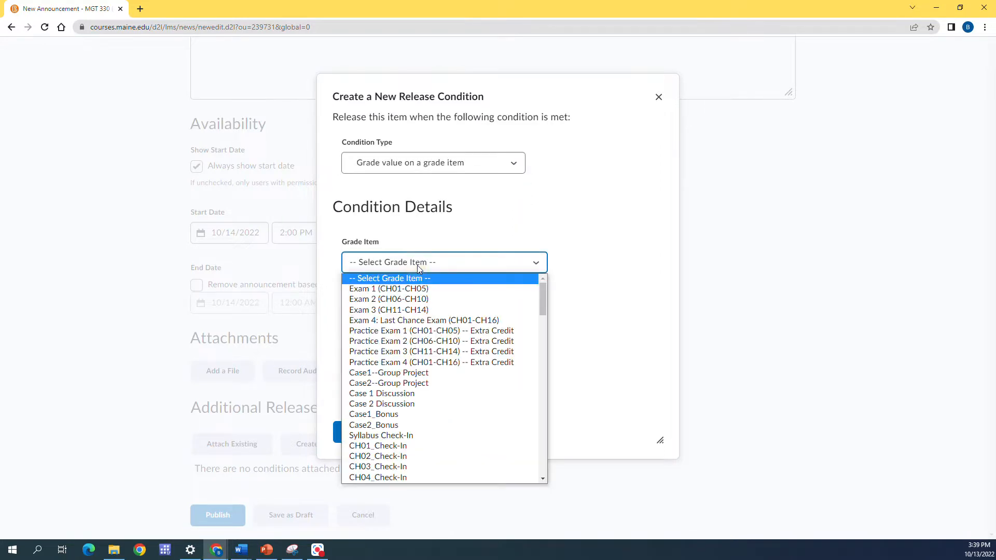
scroll(444, 345, "down", 6)
scroll(444, 347, "down", 7)
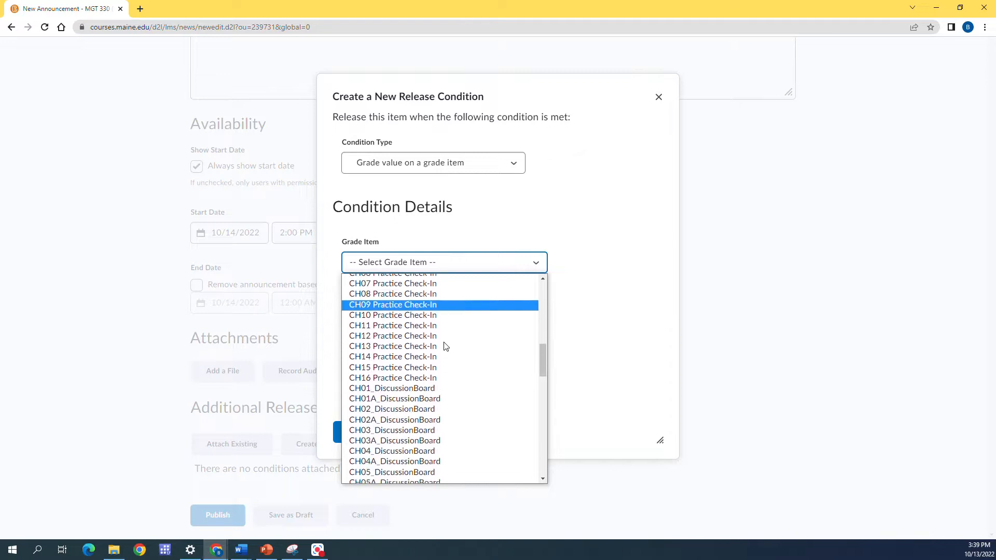
scroll(444, 346, "down", 8)
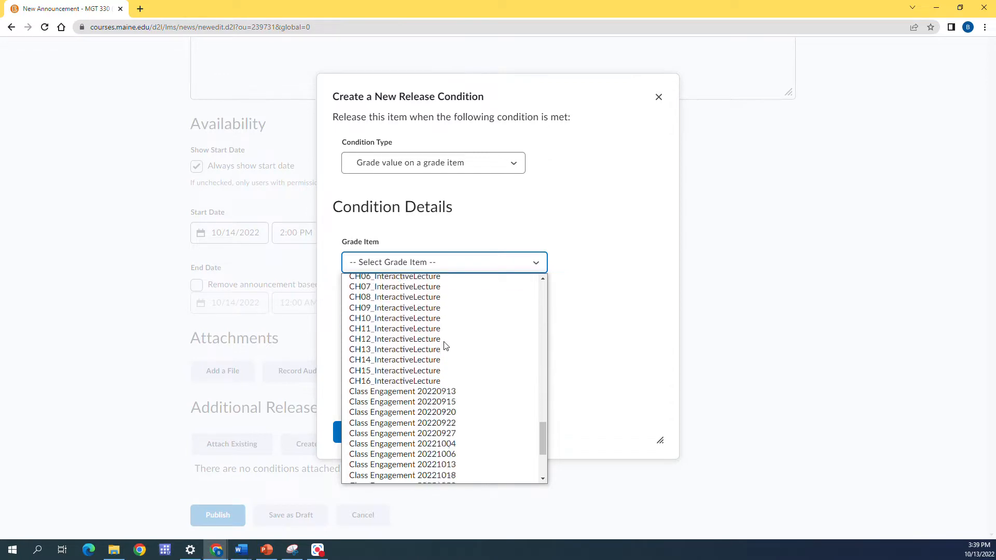
scroll(445, 345, "up", 2)
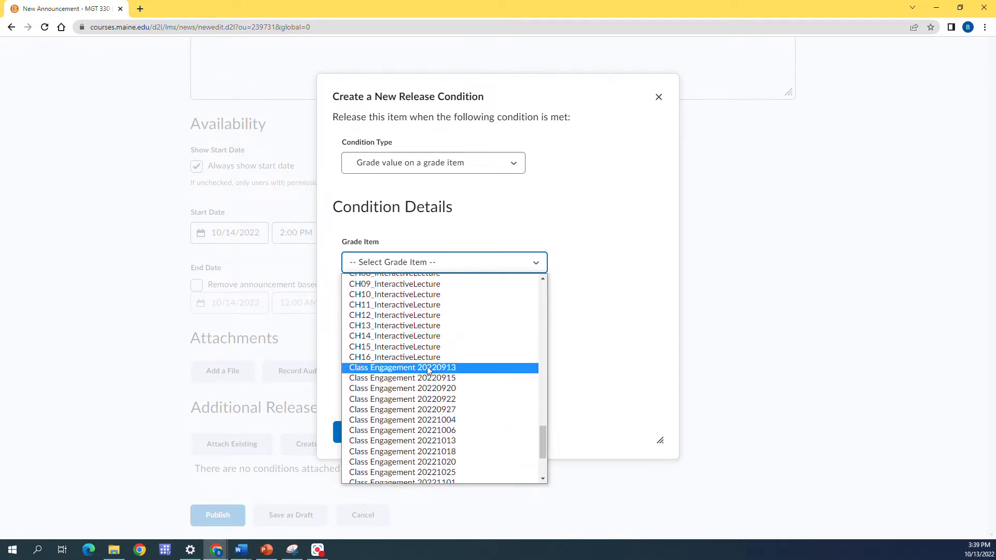
left_click(428, 368)
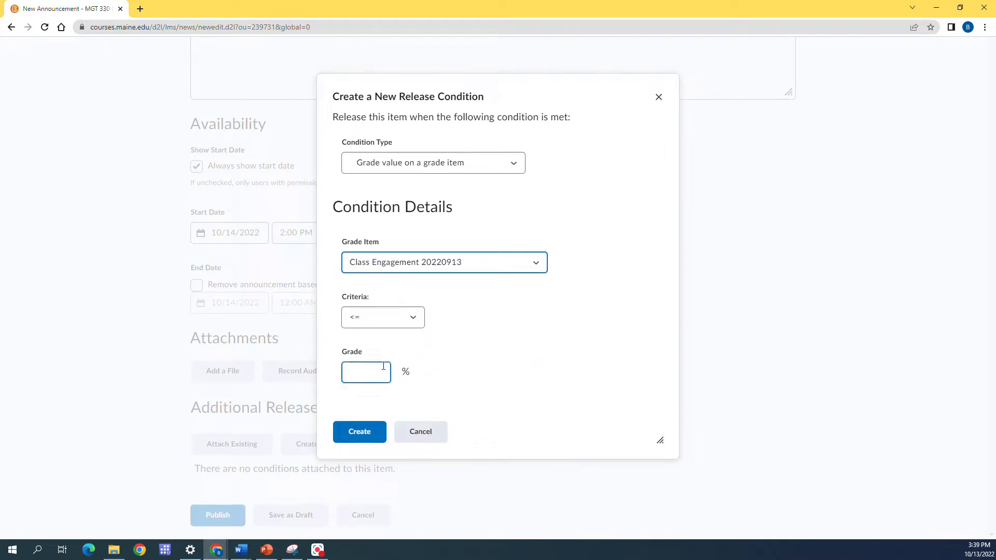
left_click(393, 317)
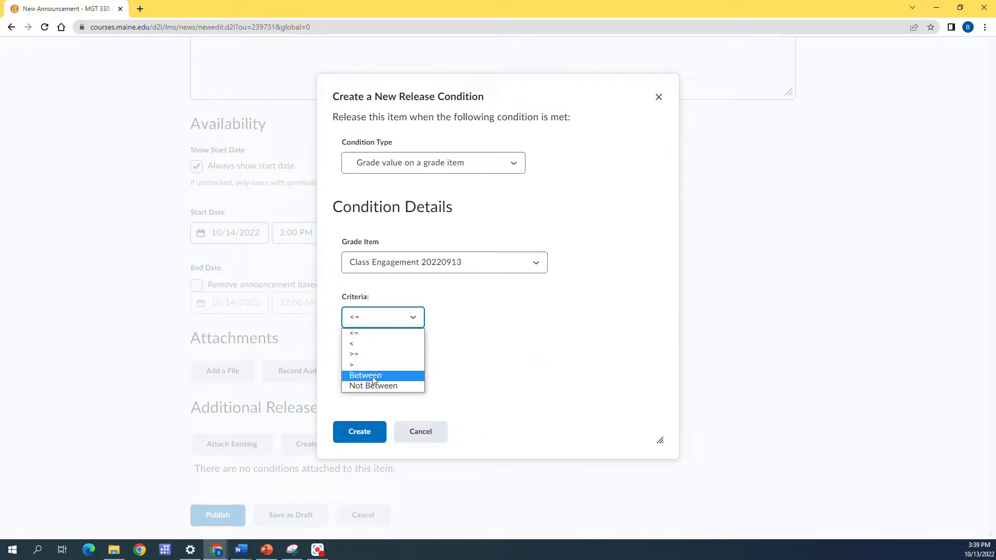
left_click(369, 332)
left_click(362, 374)
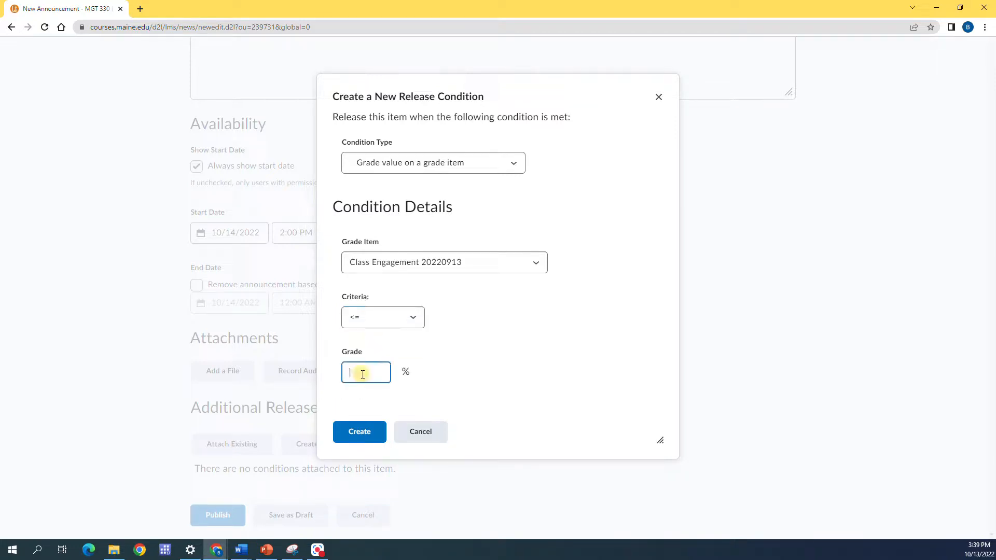
type("0")
left_click(355, 431)
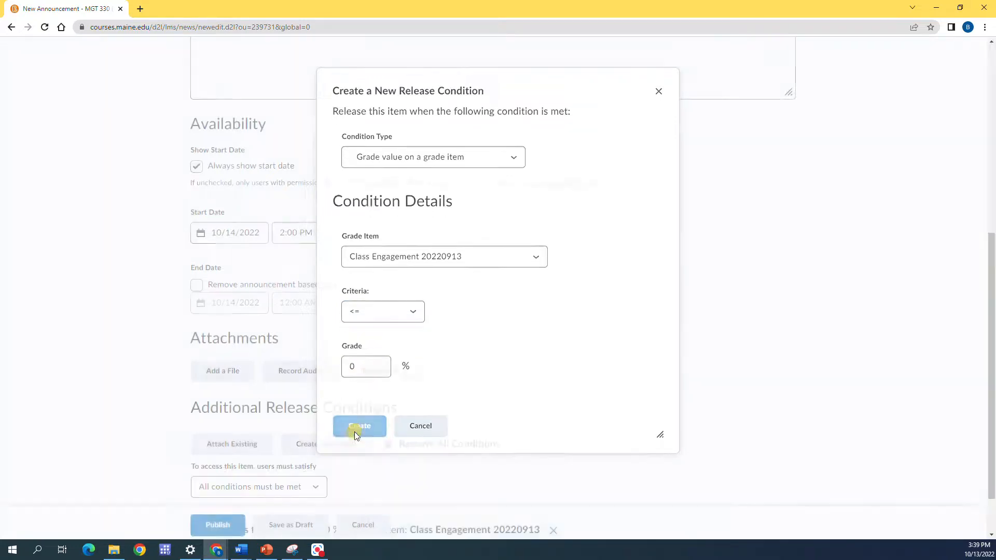
Step: Start a second release condition for the announcement, again based on the grade value on a grade item
scroll(410, 415, "down", 2)
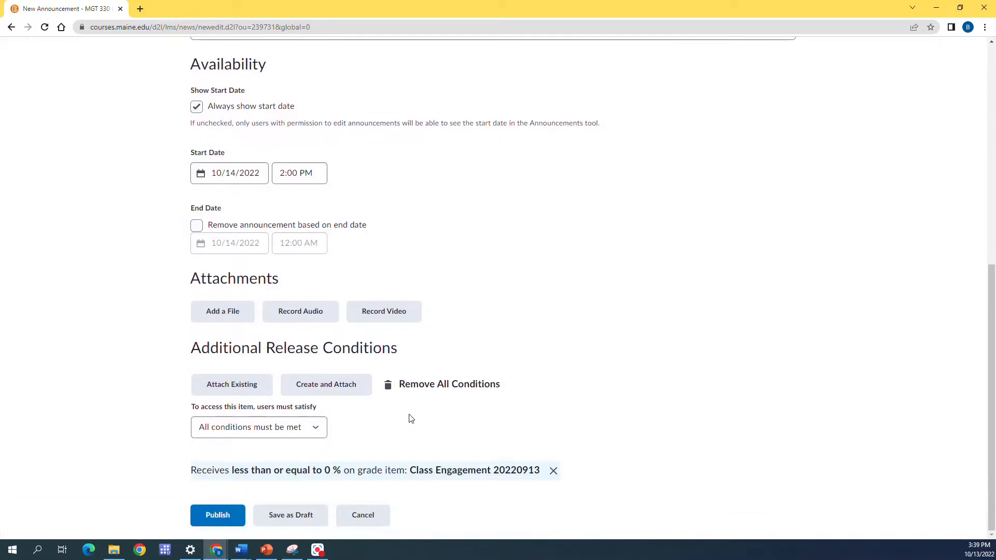
left_click(313, 385)
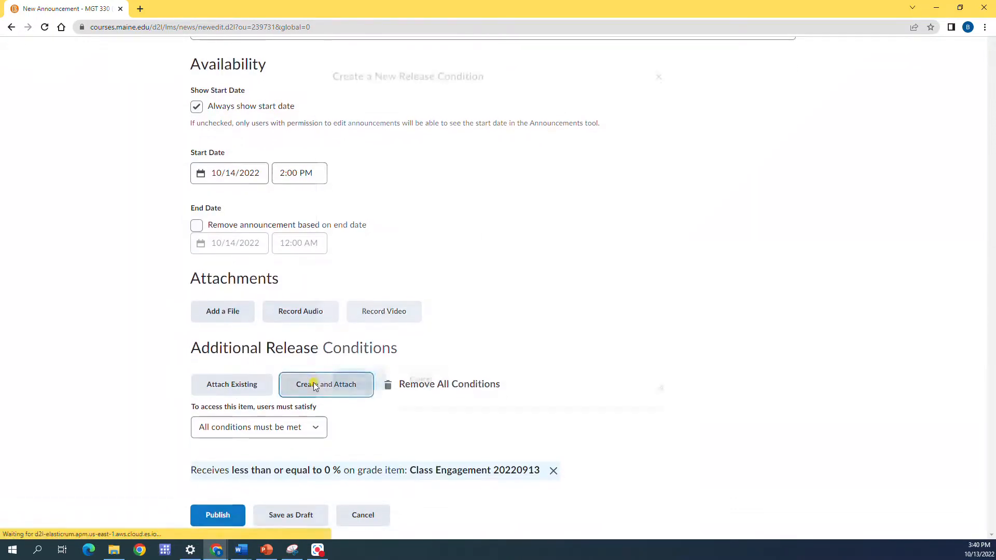
left_click(479, 171)
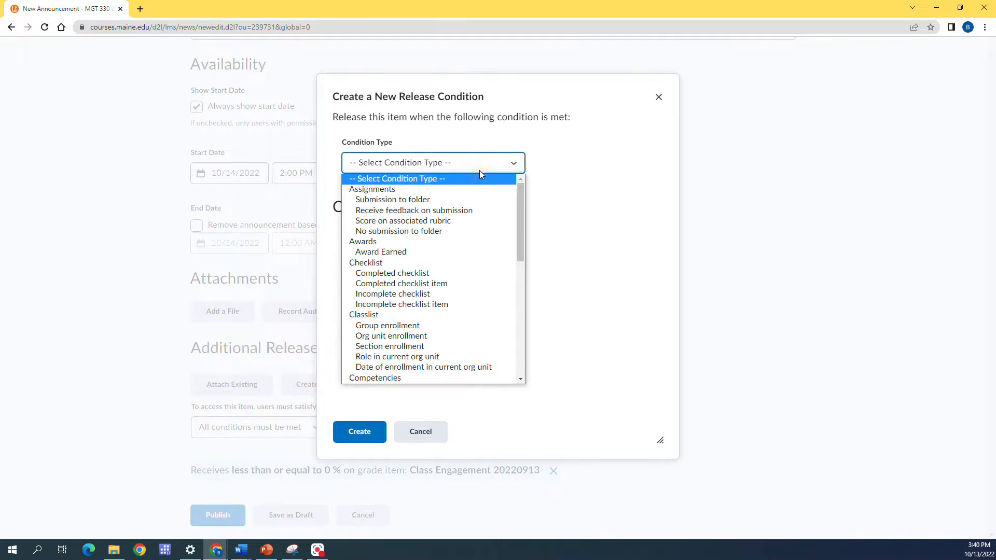
scroll(477, 250, "down", 1)
scroll(476, 249, "down", 5)
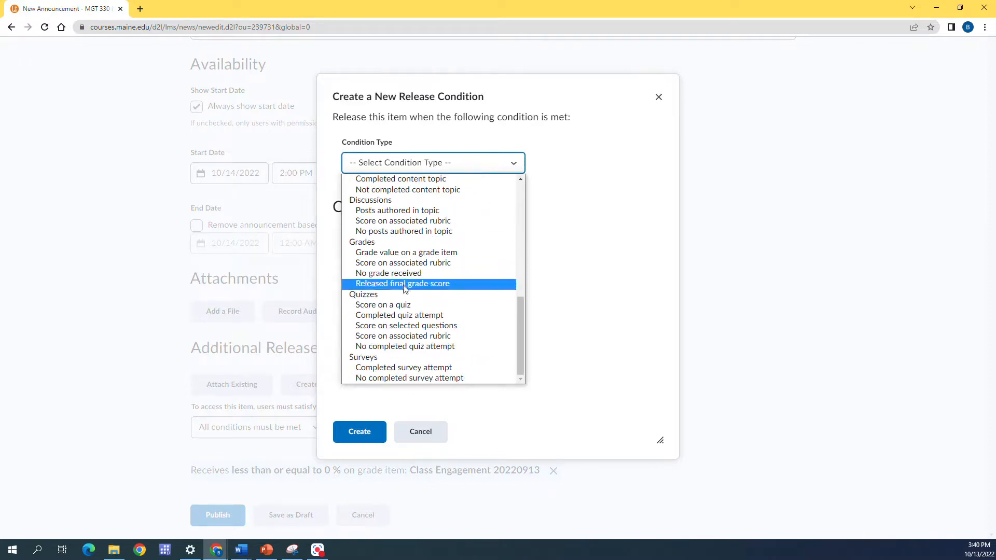
left_click(398, 254)
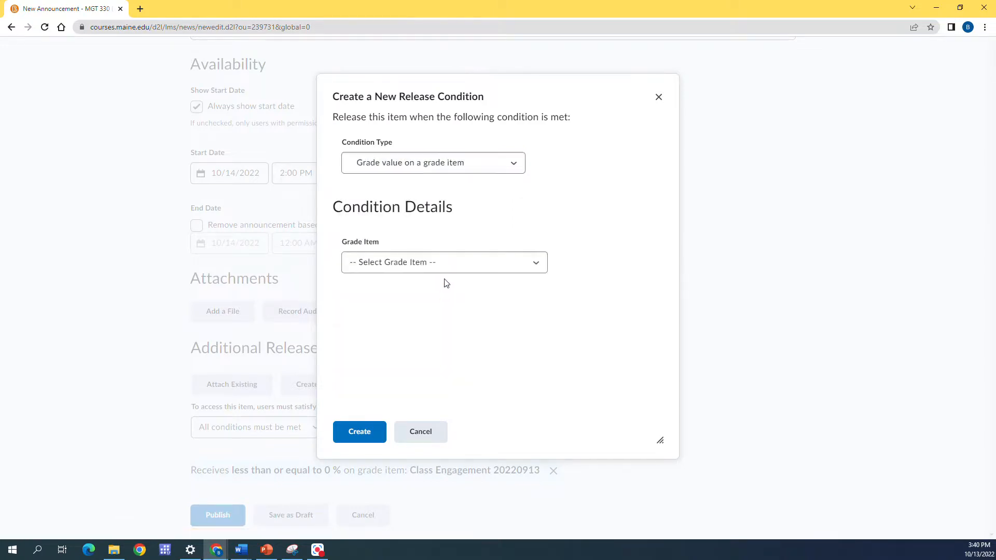
Step: Select grade item Class Engagement 20220915 for the second condition, keep the <= criteria with a grade of 0 %, and create it
left_click(447, 266)
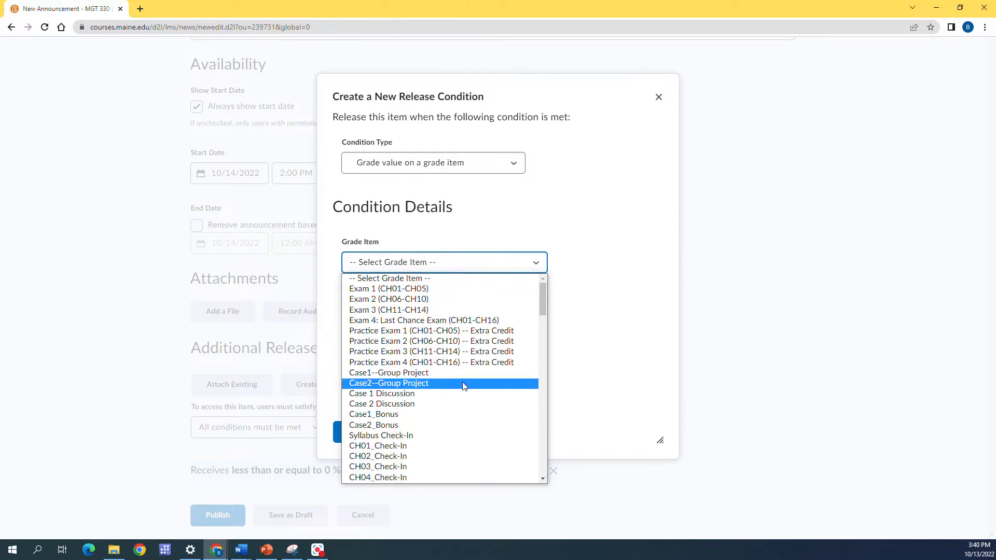
scroll(464, 386, "down", 1)
scroll(464, 385, "down", 15)
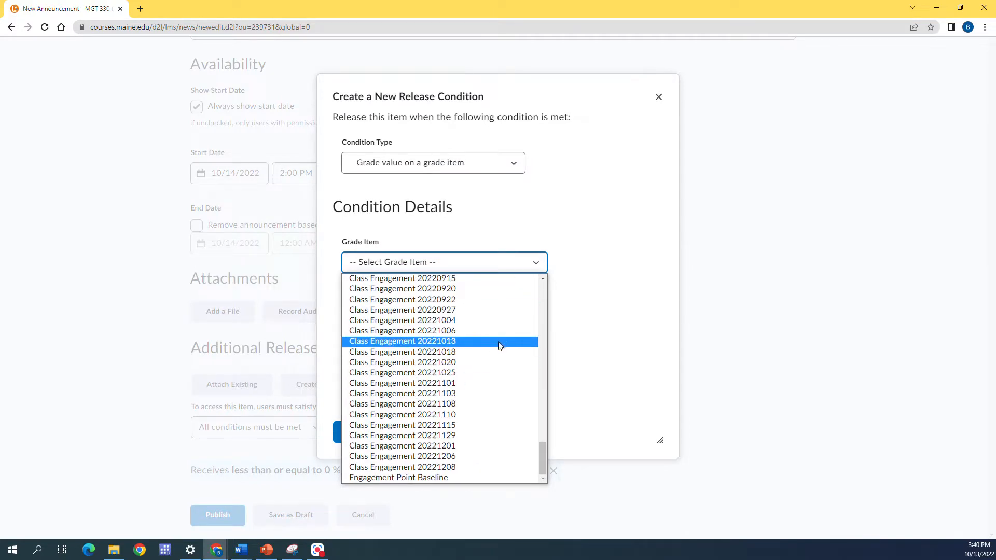
scroll(497, 345, "up", 8)
scroll(493, 351, "down", 4)
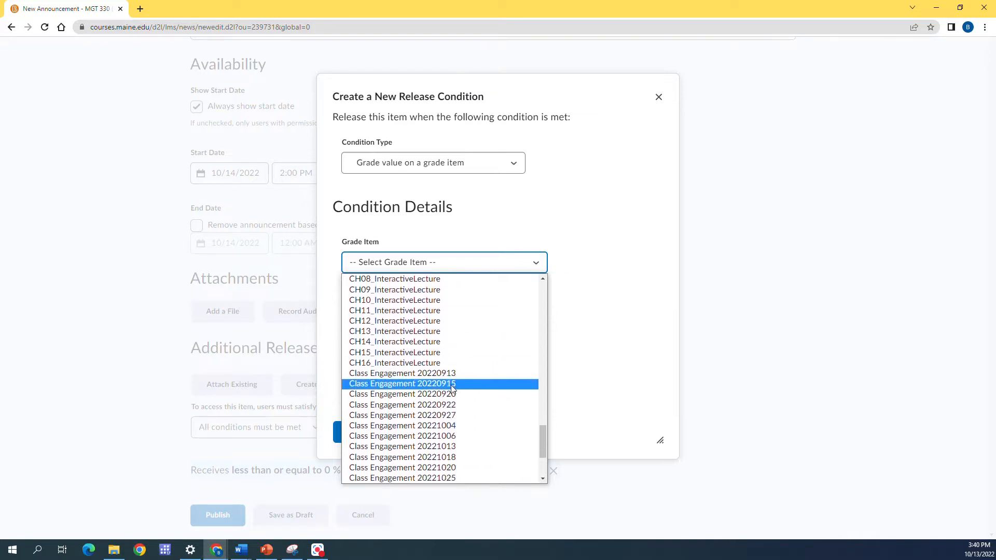
left_click(453, 387)
left_click(353, 371)
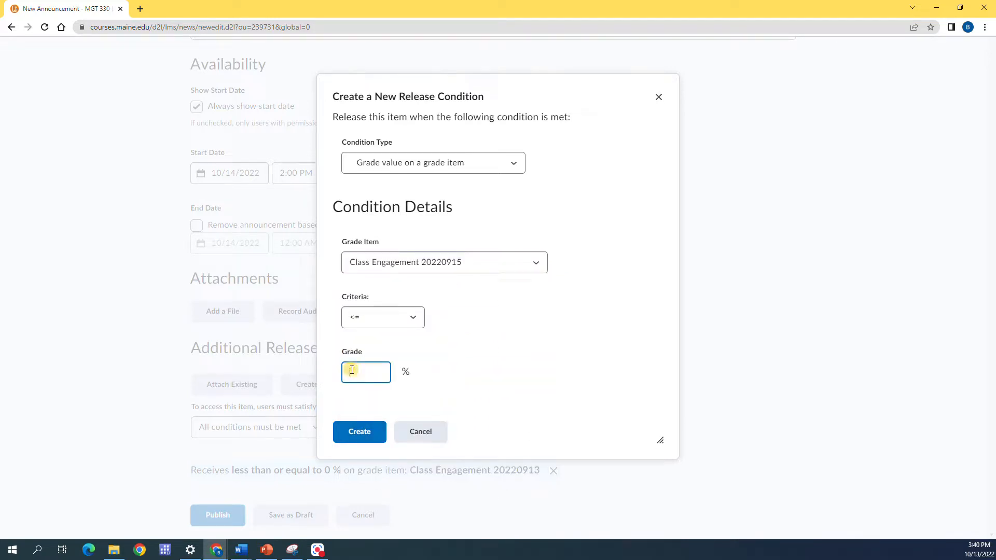
type("0")
left_click(359, 436)
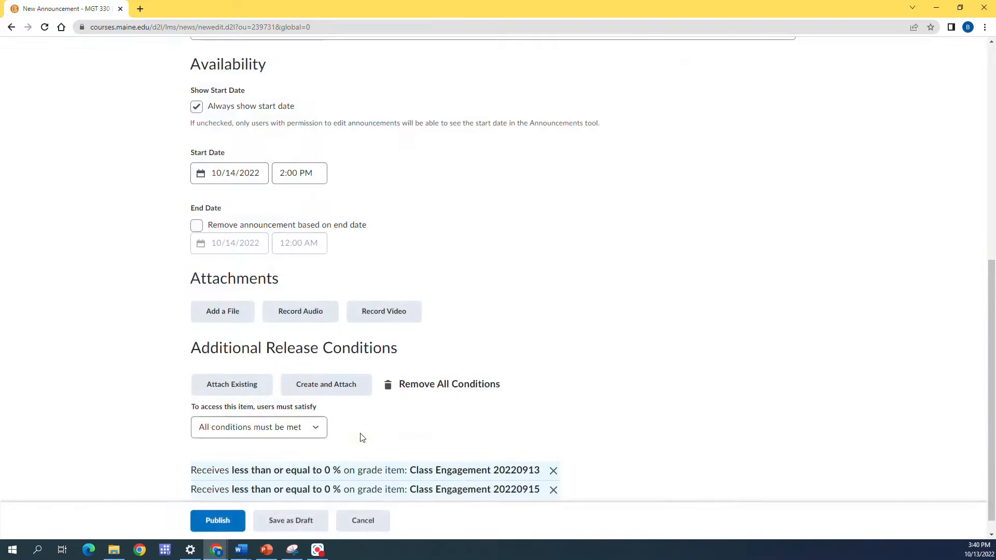
Step: Start a third release condition for the announcement using the type "Grade value on a grade item"
scroll(388, 426, "down", 1)
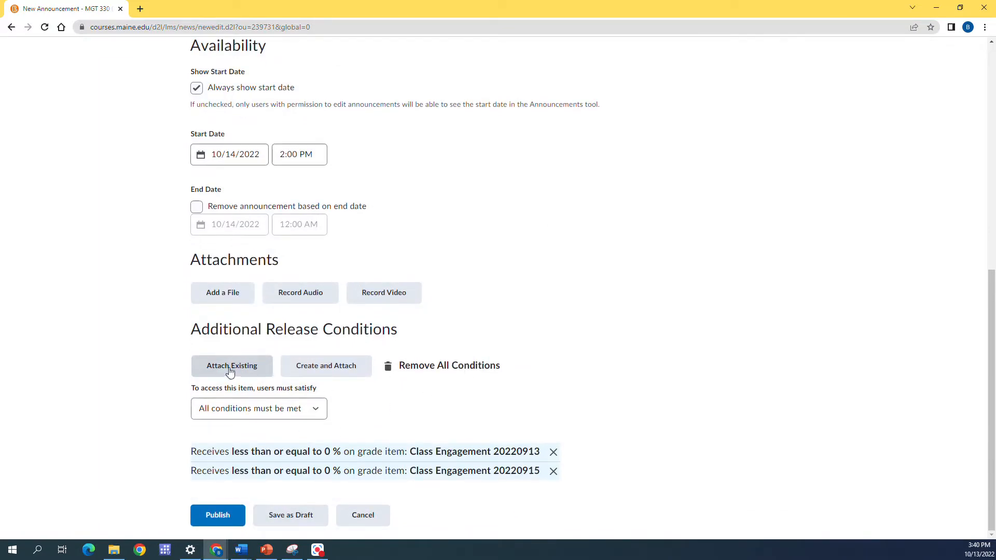
left_click(314, 365)
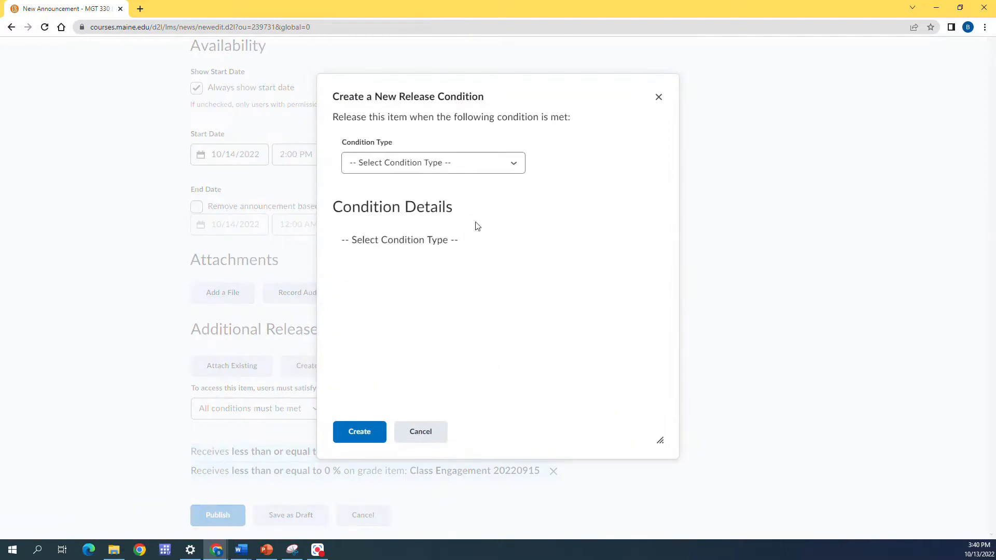
left_click(474, 169)
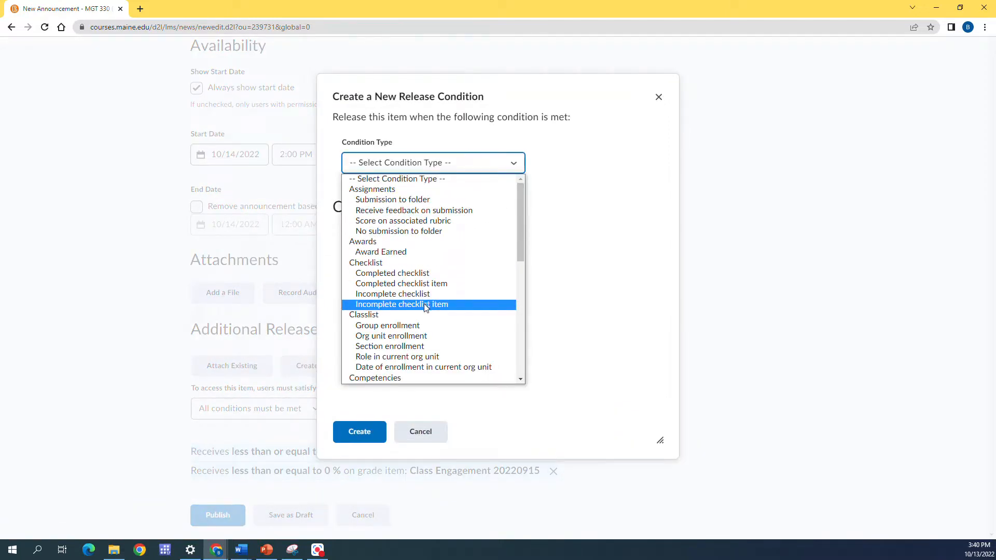
scroll(423, 304, "down", 5)
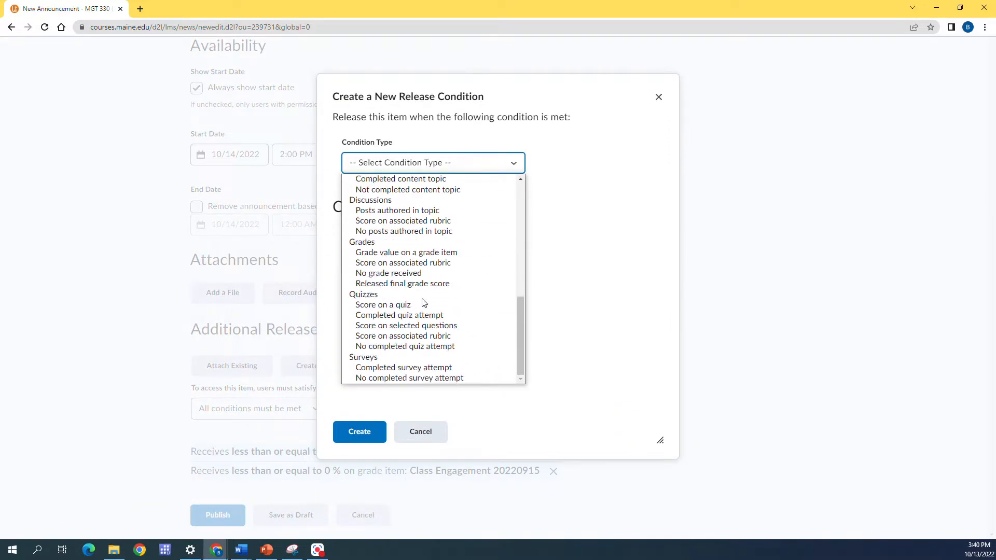
left_click(415, 252)
Step: Select grade item Class Engagement 20220920 for the third condition, keep the <= criteria with a grade of 0 %, and create it
left_click(478, 263)
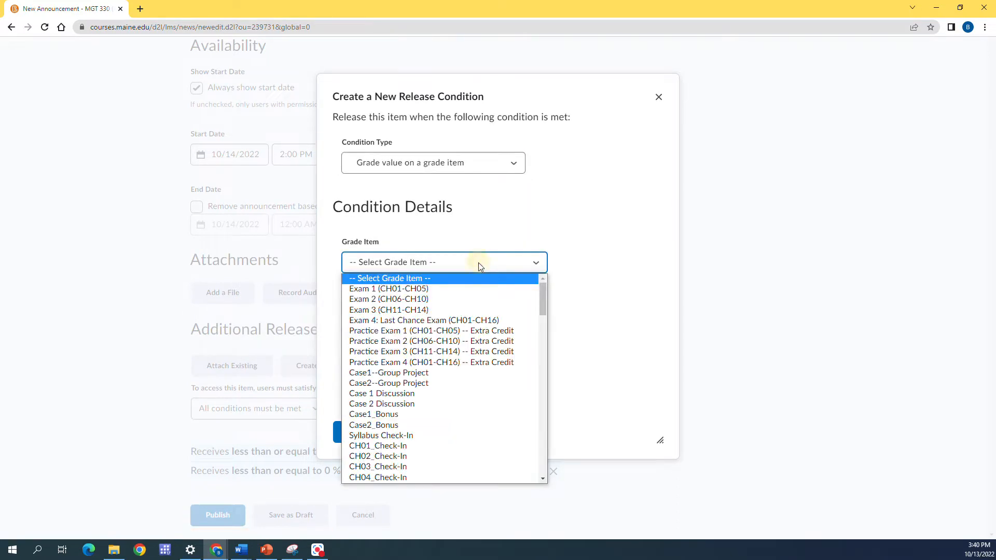
scroll(482, 369, "down", 15)
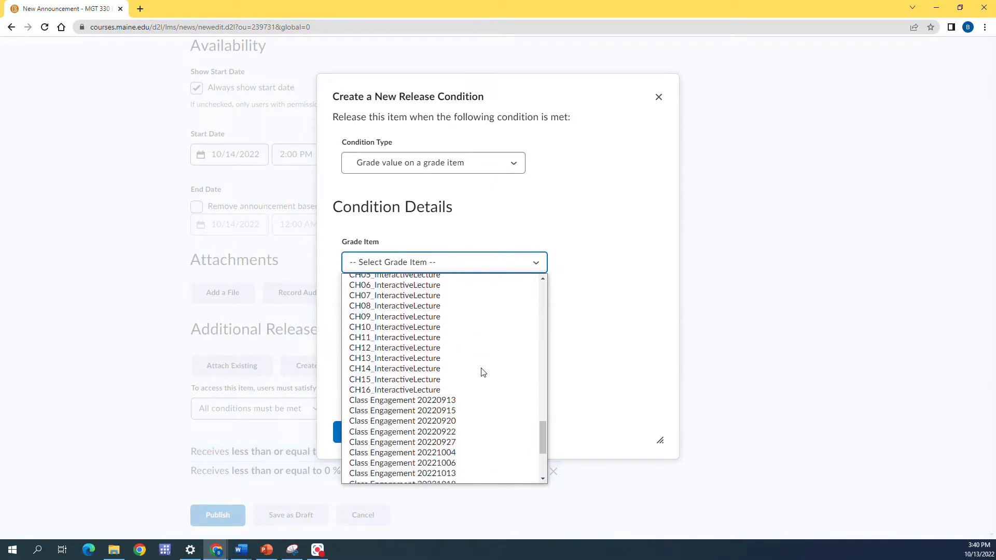
scroll(482, 372, "down", 3)
scroll(482, 372, "up", 3)
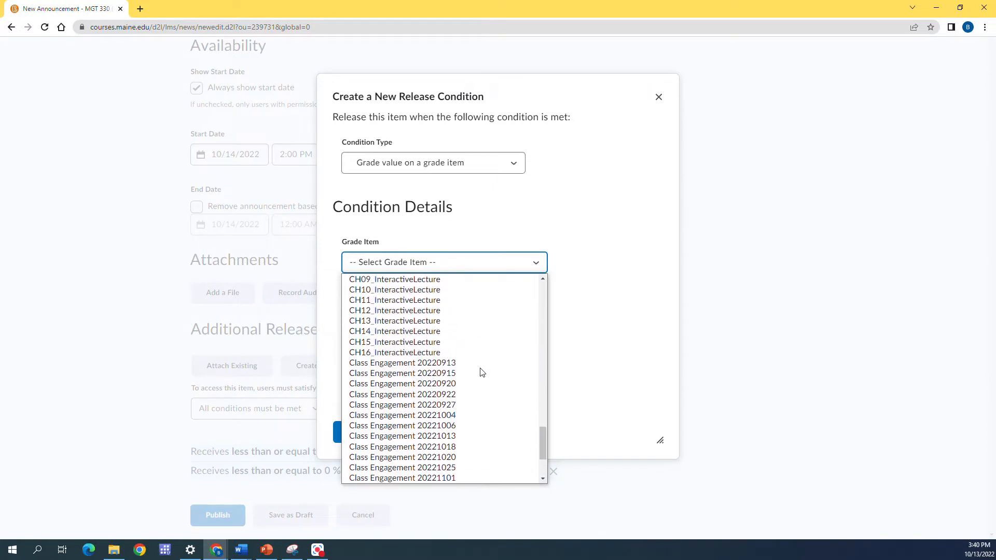
left_click(456, 389)
left_click(366, 372)
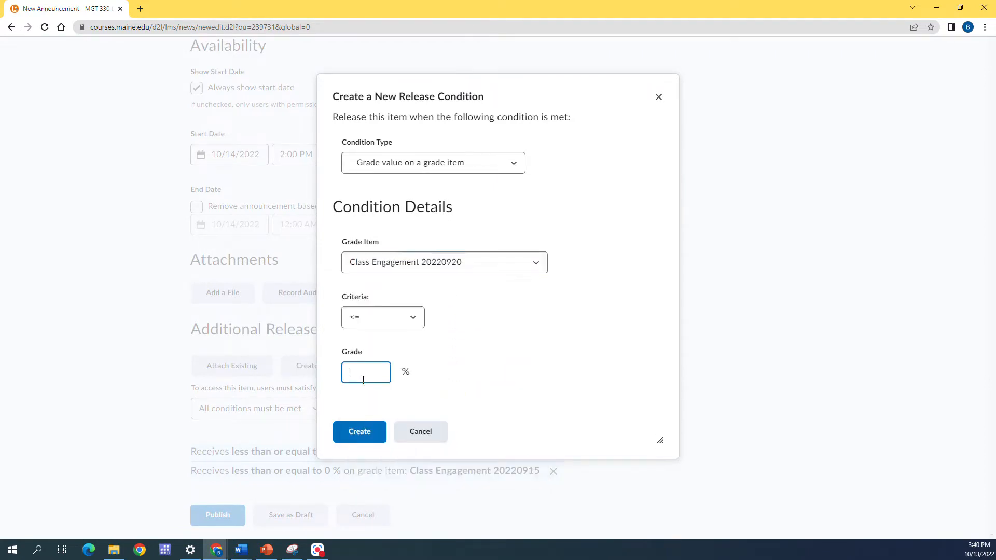
type("0")
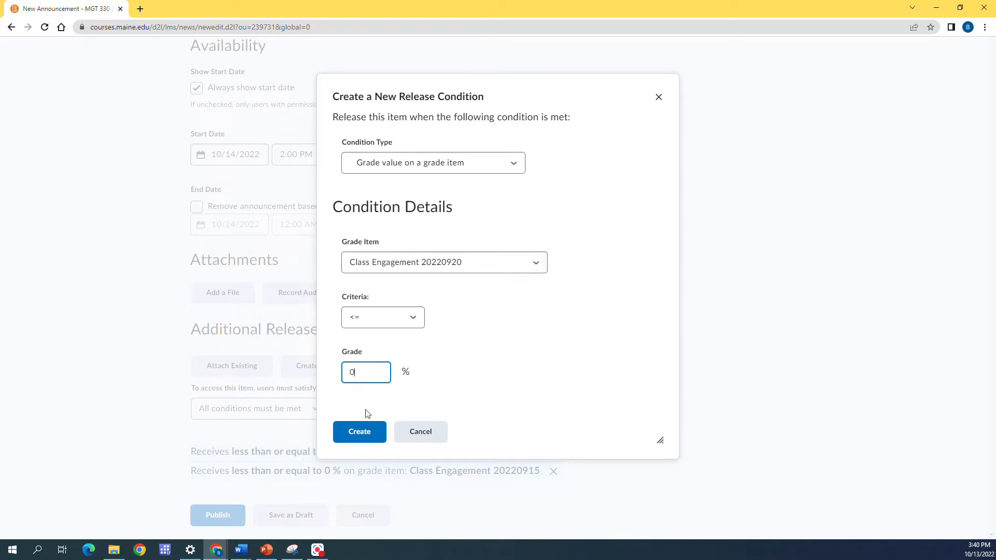
left_click(350, 438)
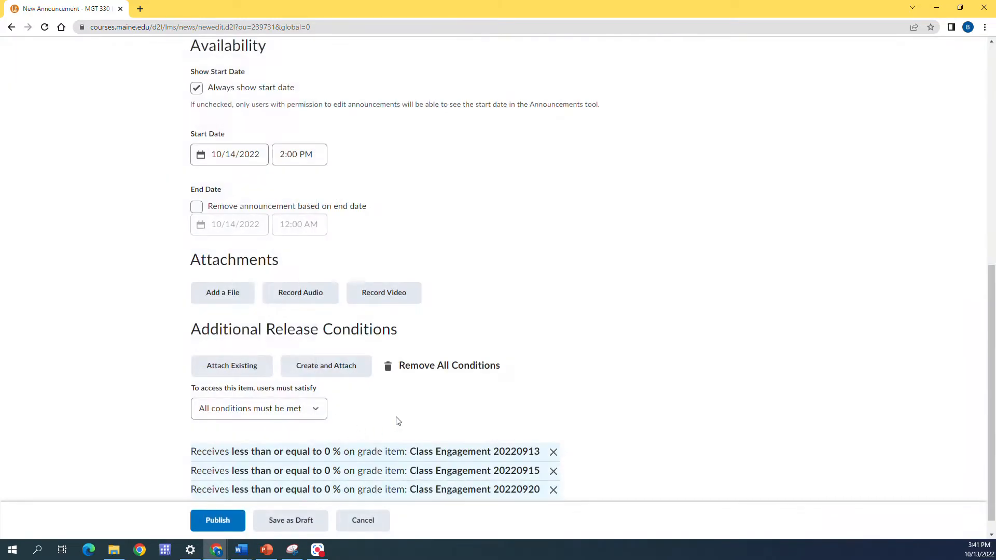
scroll(397, 419, "down", 1)
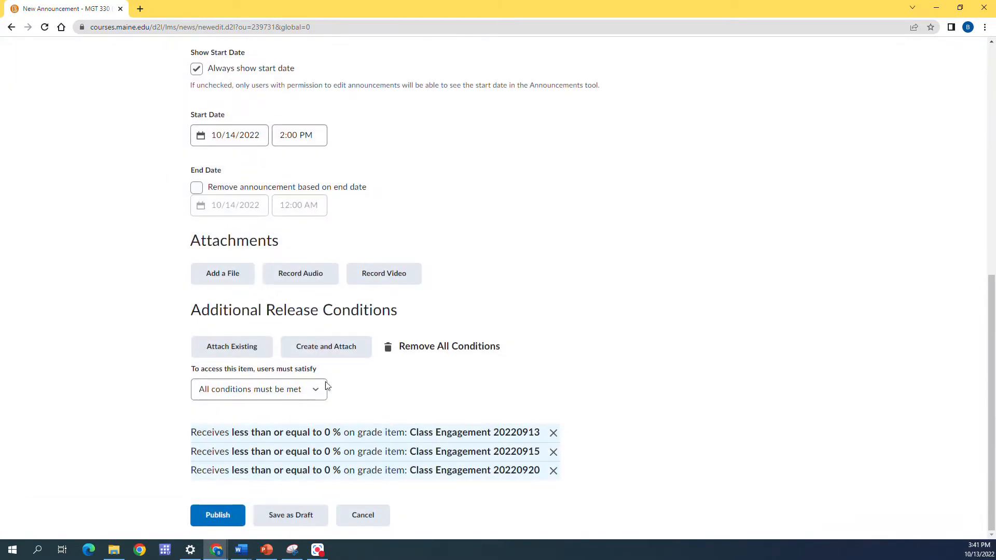
Step: Start a fourth release condition for the announcement and browse the condition types down towards the grade options
left_click(319, 347)
left_click(468, 166)
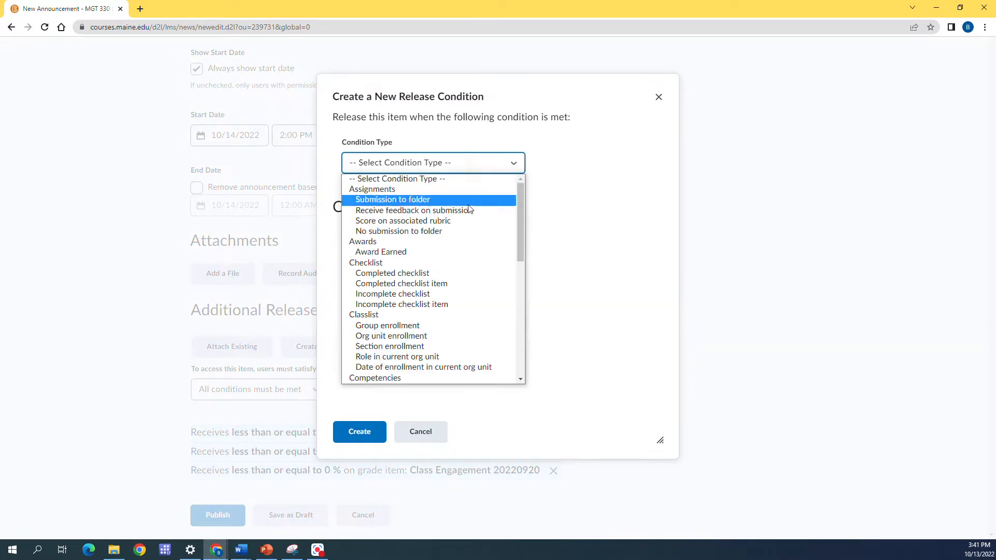
scroll(470, 286, "down", 1)
scroll(470, 286, "down", 5)
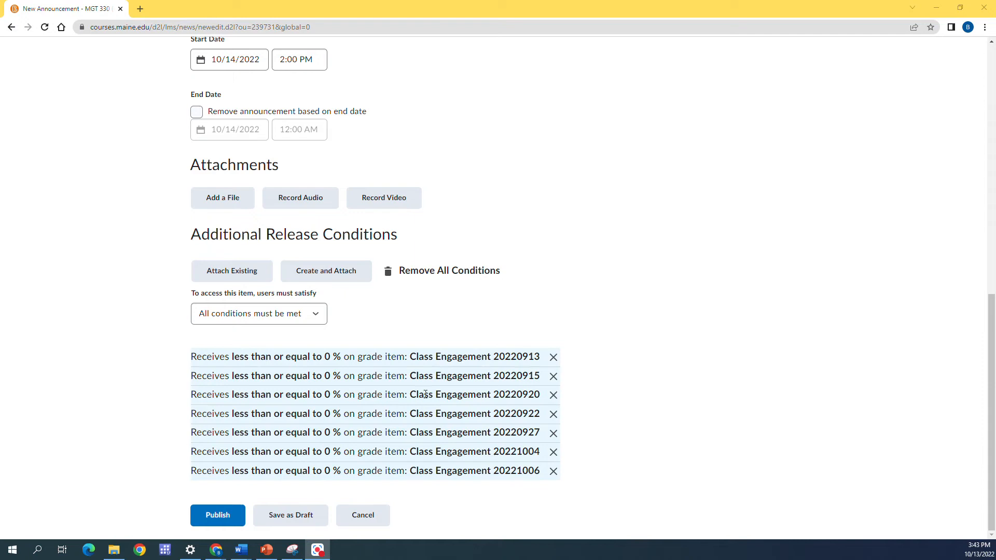
Step: Keep the access requirement at "All conditions must be met" and publish the Class Attendance announcement
left_click(283, 314)
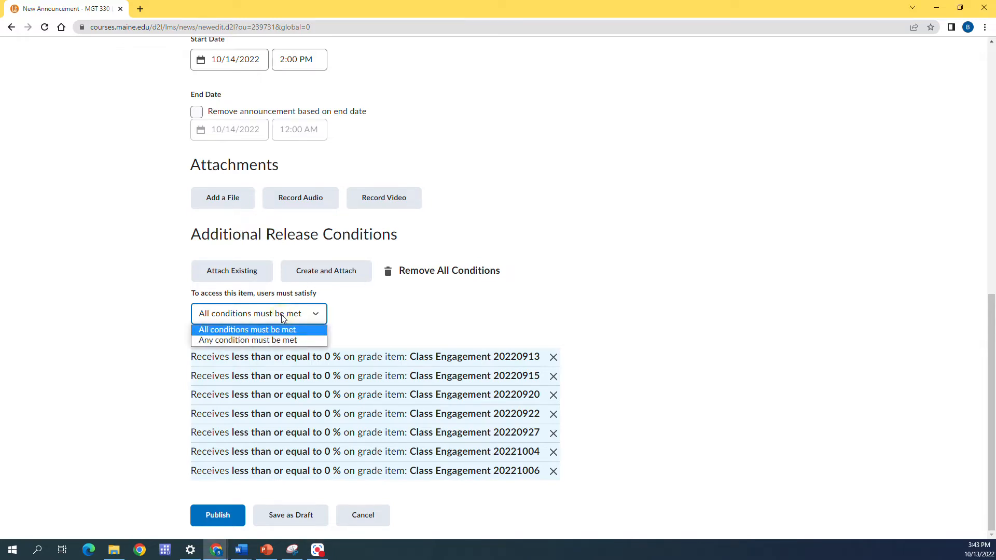
left_click(359, 318)
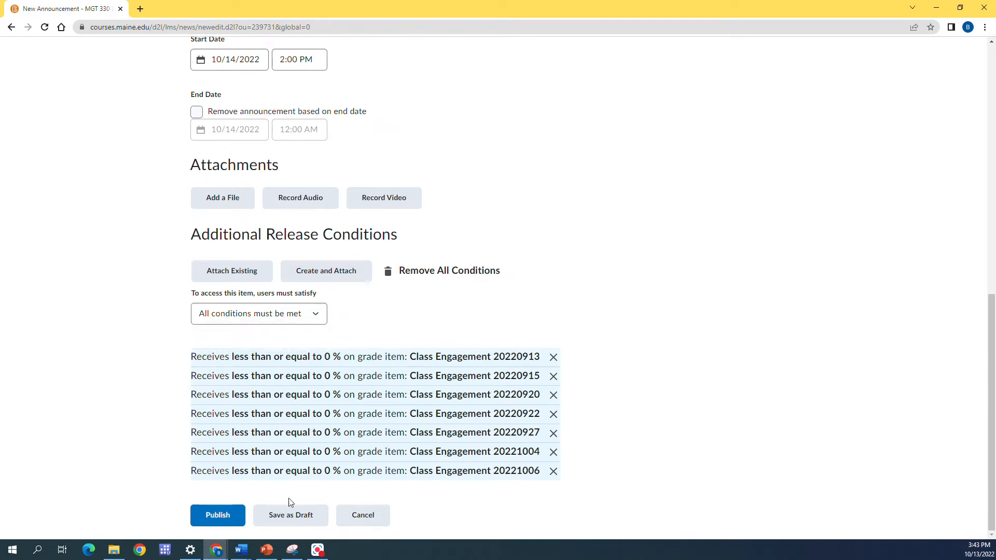
scroll(437, 250, "up", 2)
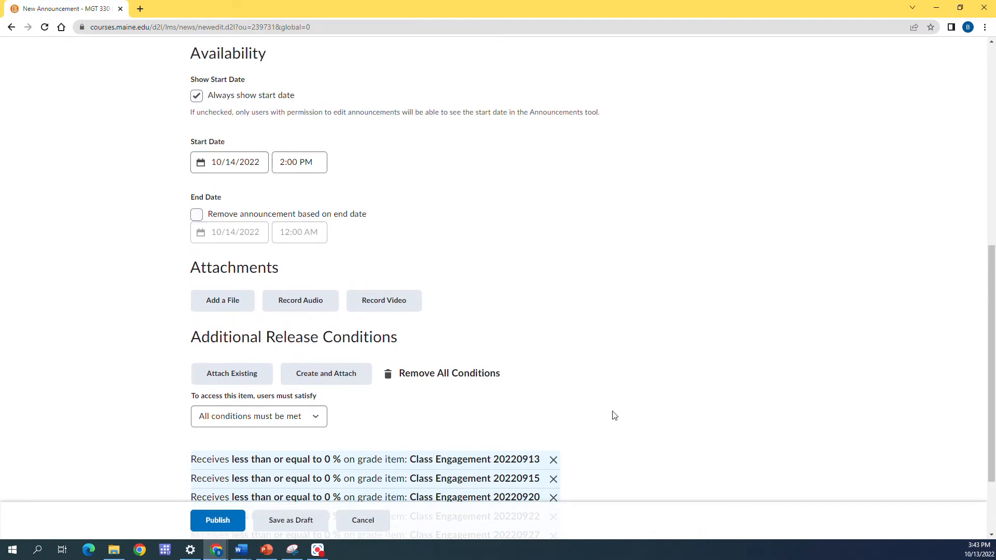
scroll(614, 415, "down", 1)
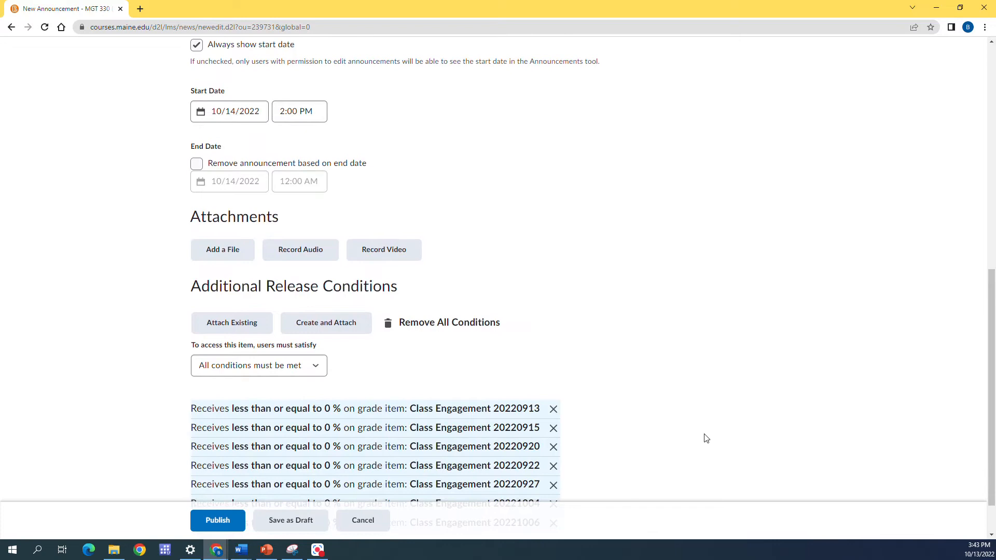
scroll(706, 438, "up", 8)
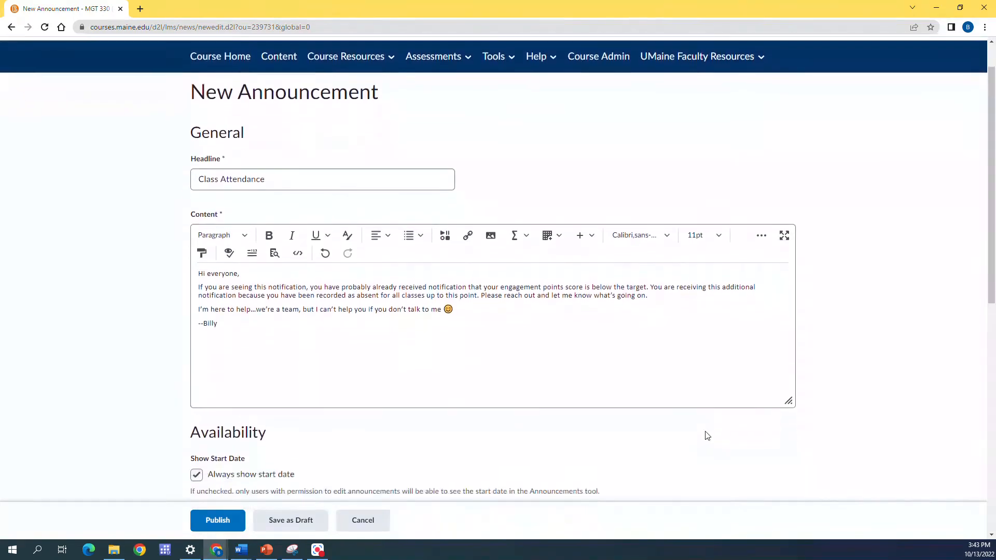
scroll(706, 436, "down", 9)
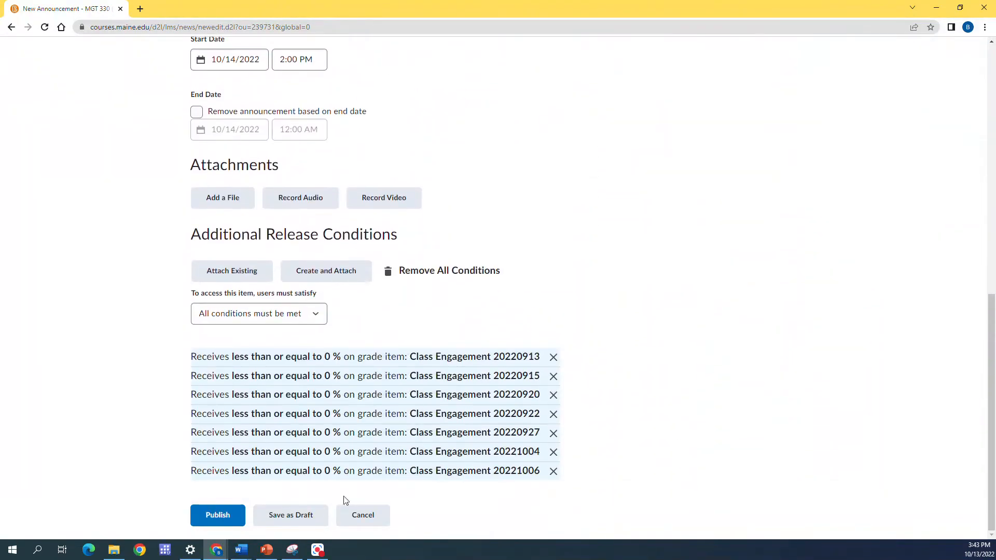
left_click(219, 516)
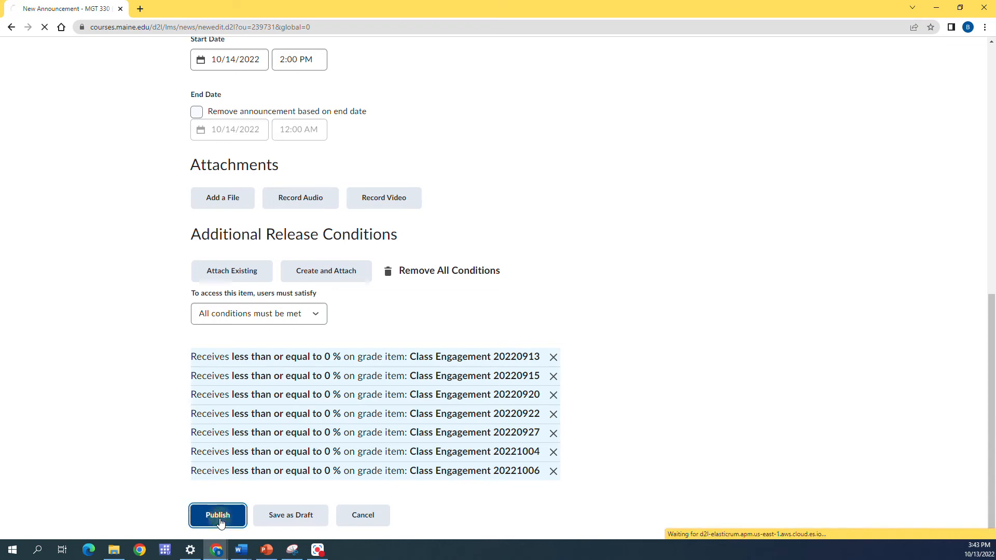